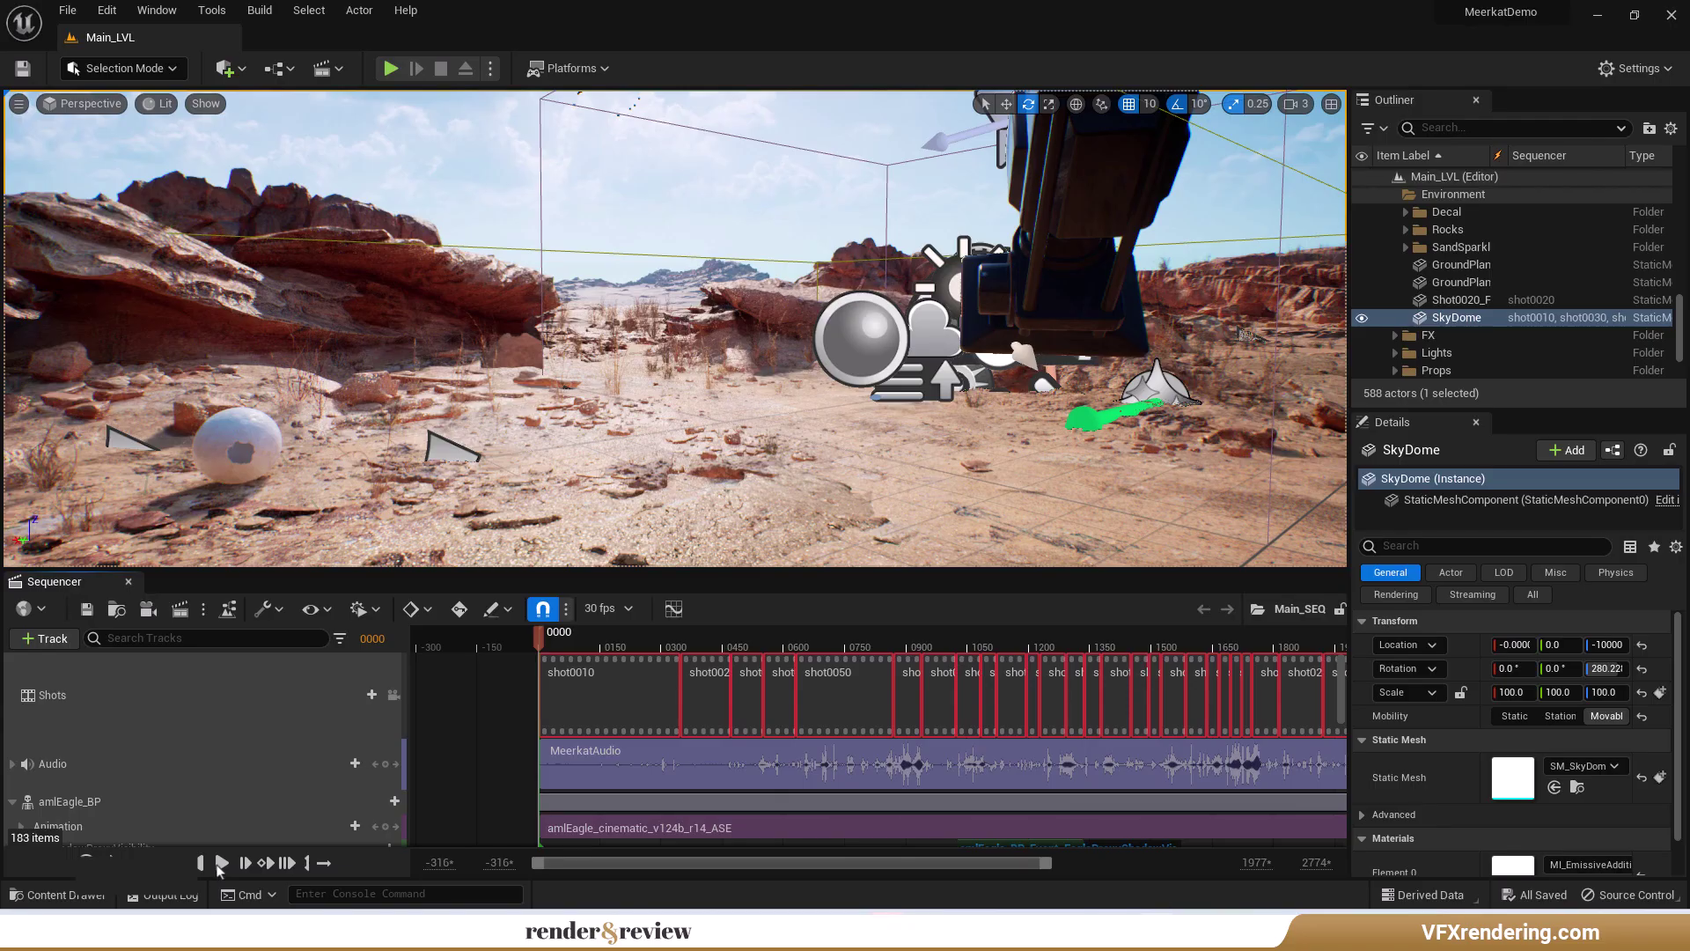
Step: Launch Unreal Engine 5.1.1 from the Epic Games Launcher to open the MeerkatDemo project
left_click(221, 863)
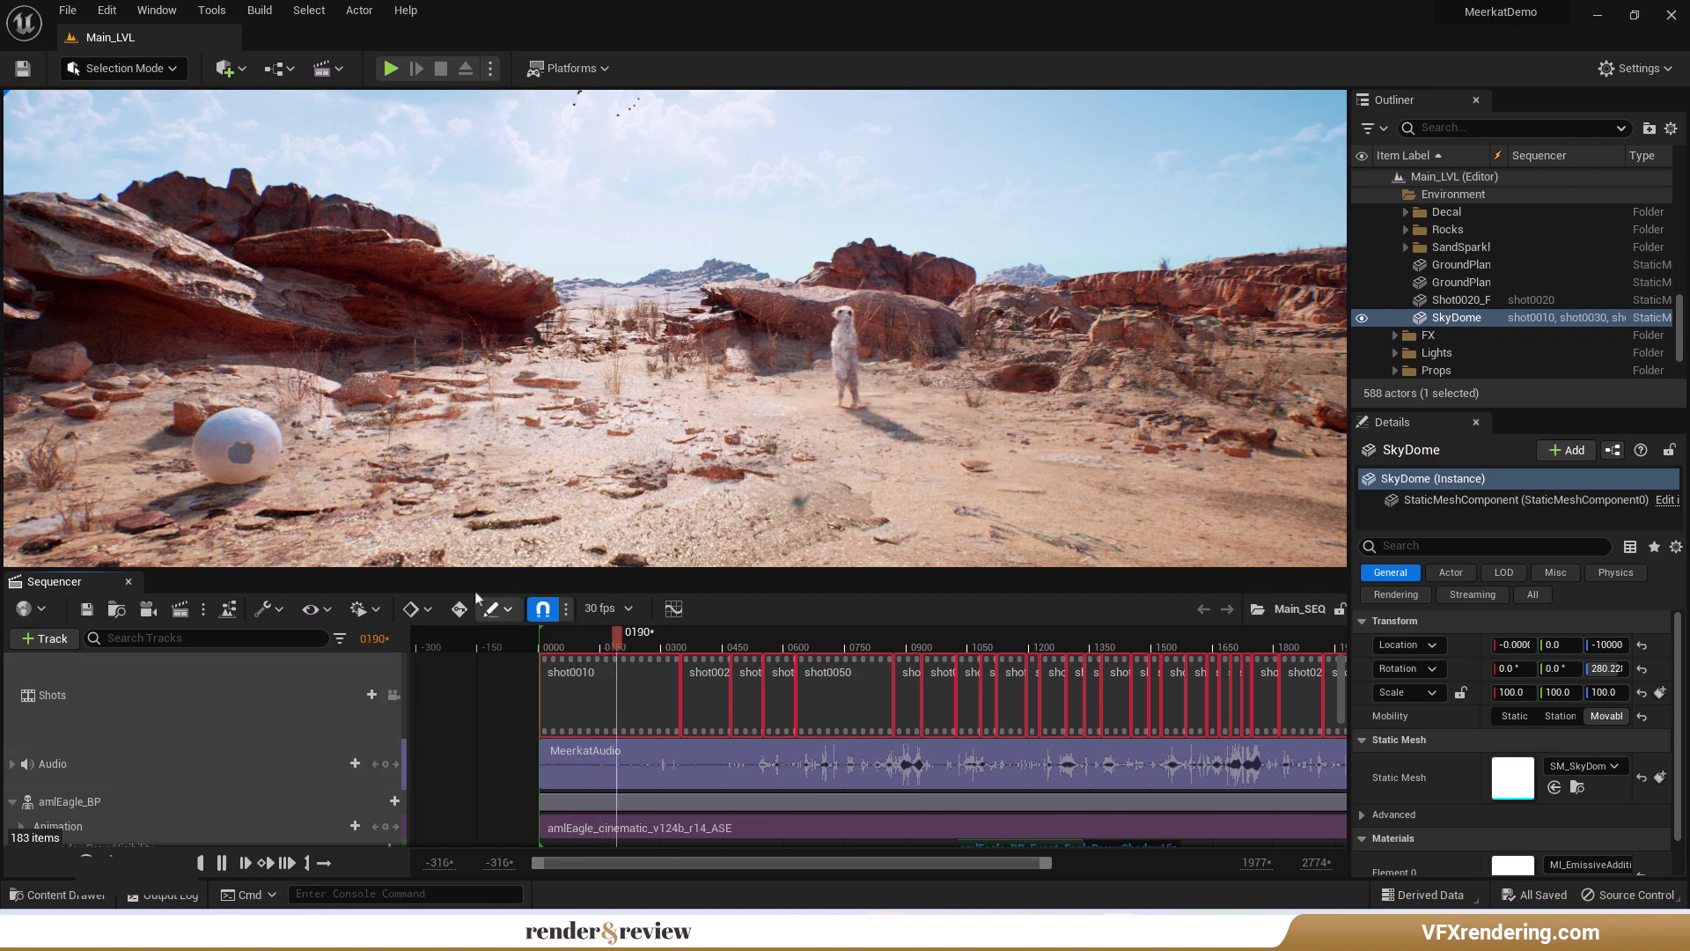
Step: Enlarge the viewport above the timeline while Main_SEQ plays through to frame 2521
left_click_drag(479, 570, 478, 617)
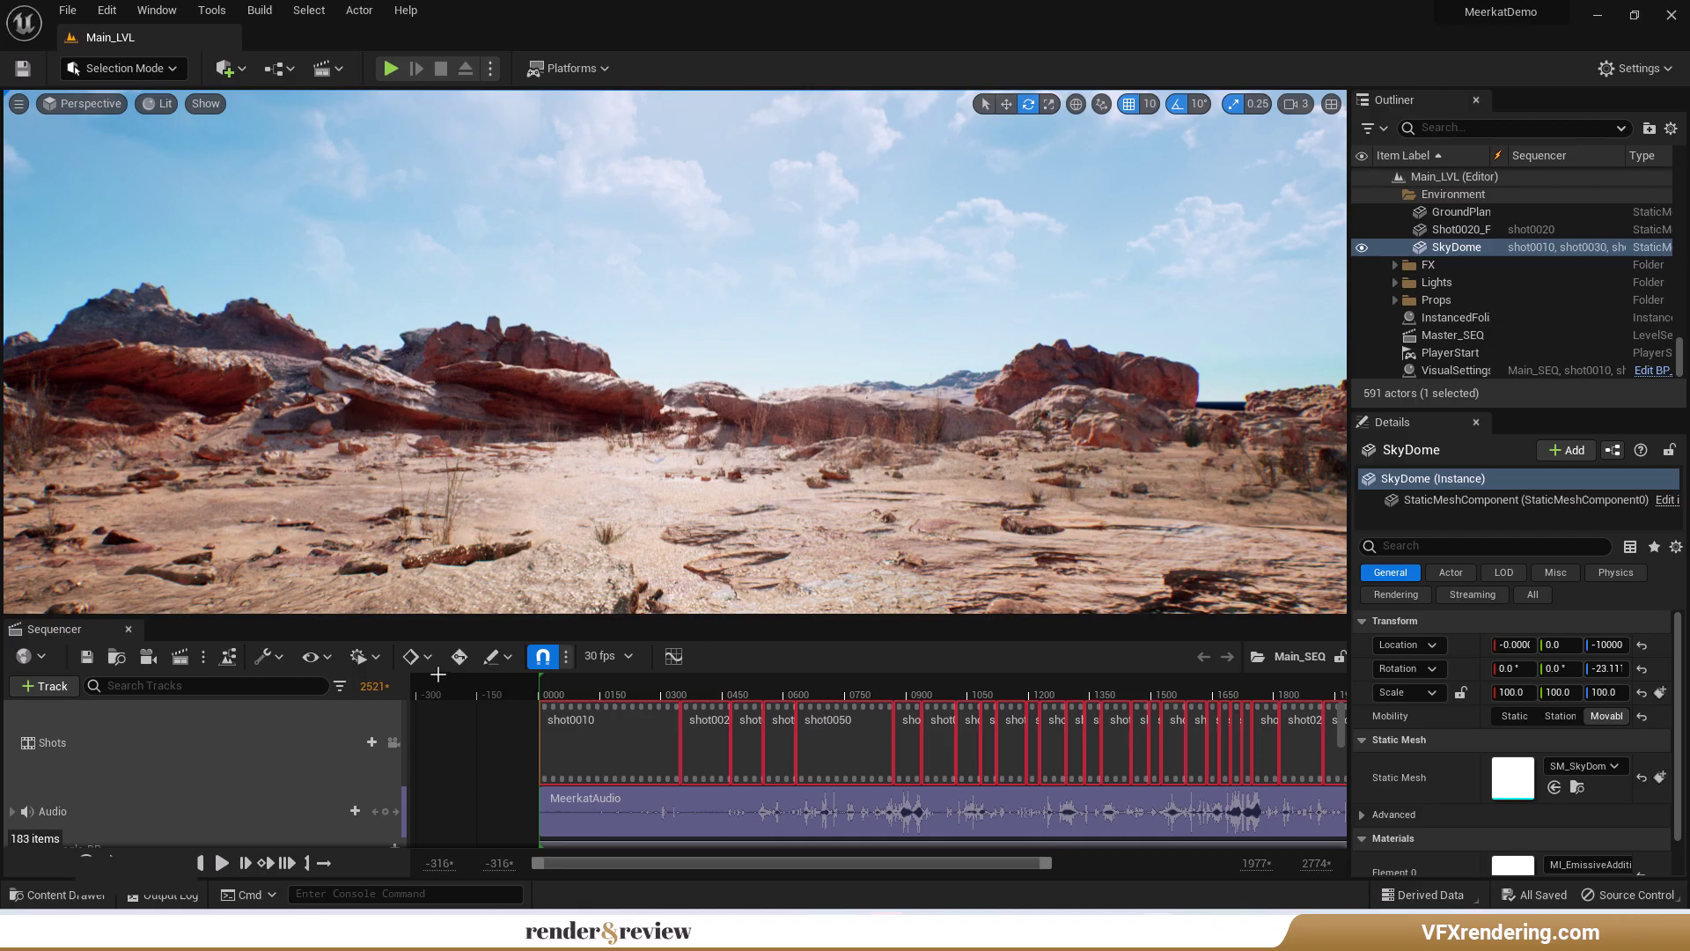
Step: Open Movie Render Queue for Main_SEQ and view its output: 1920×1080 PNG, frames 1493–1812
left_click(179, 656)
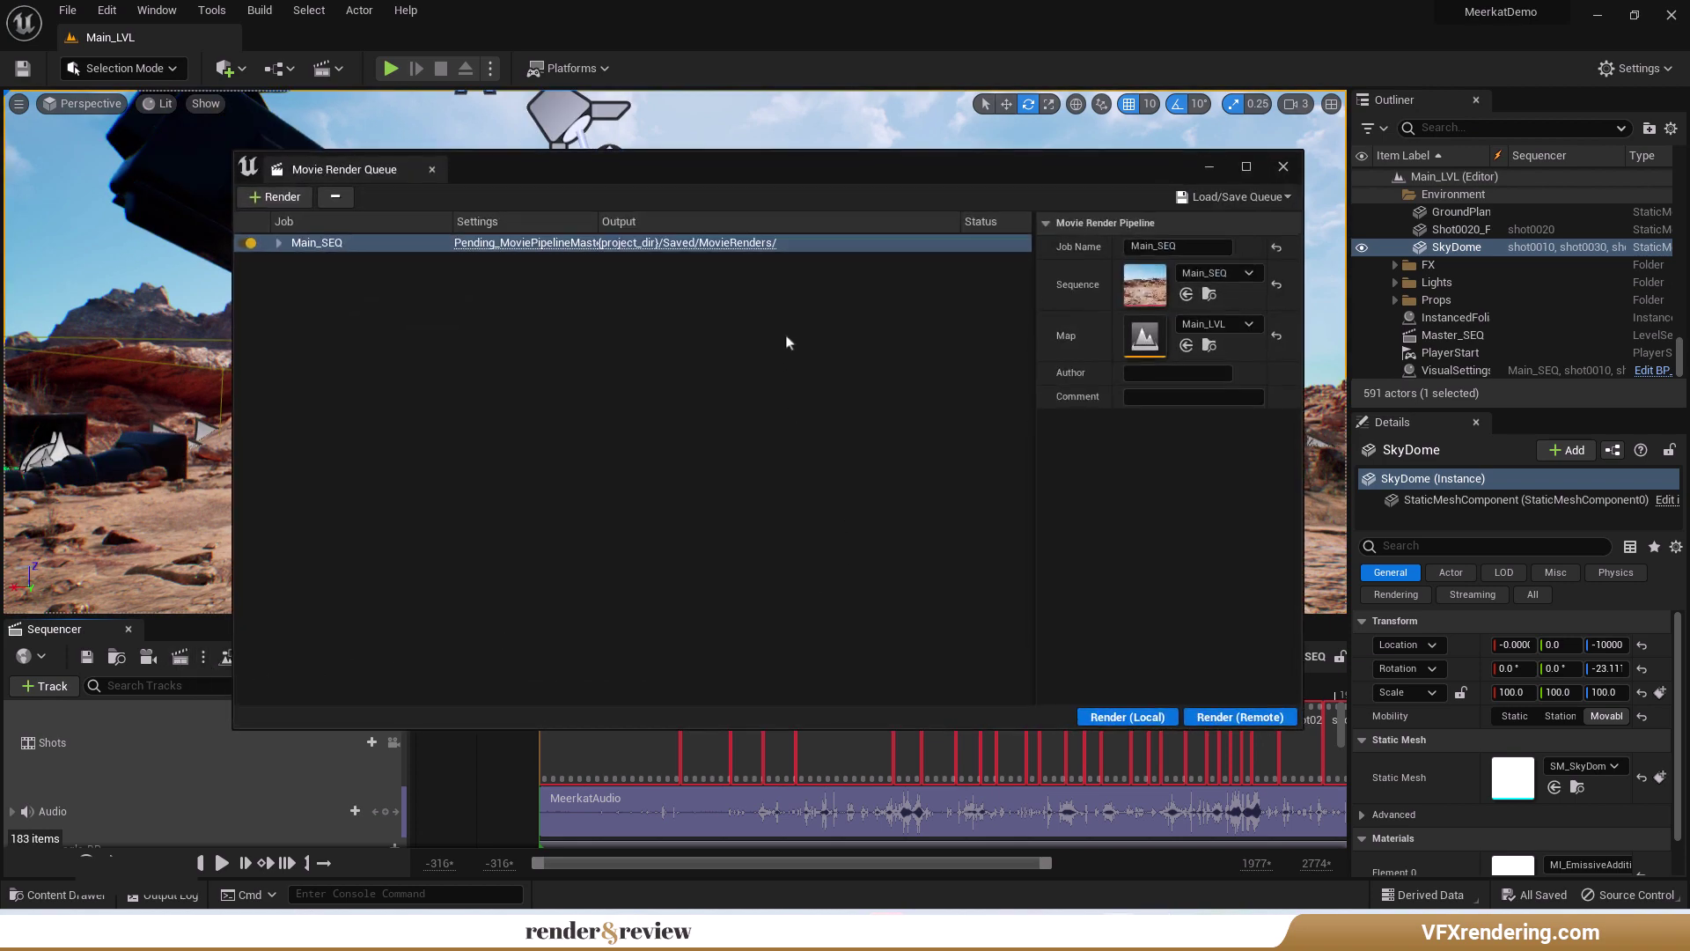
left_click(567, 244)
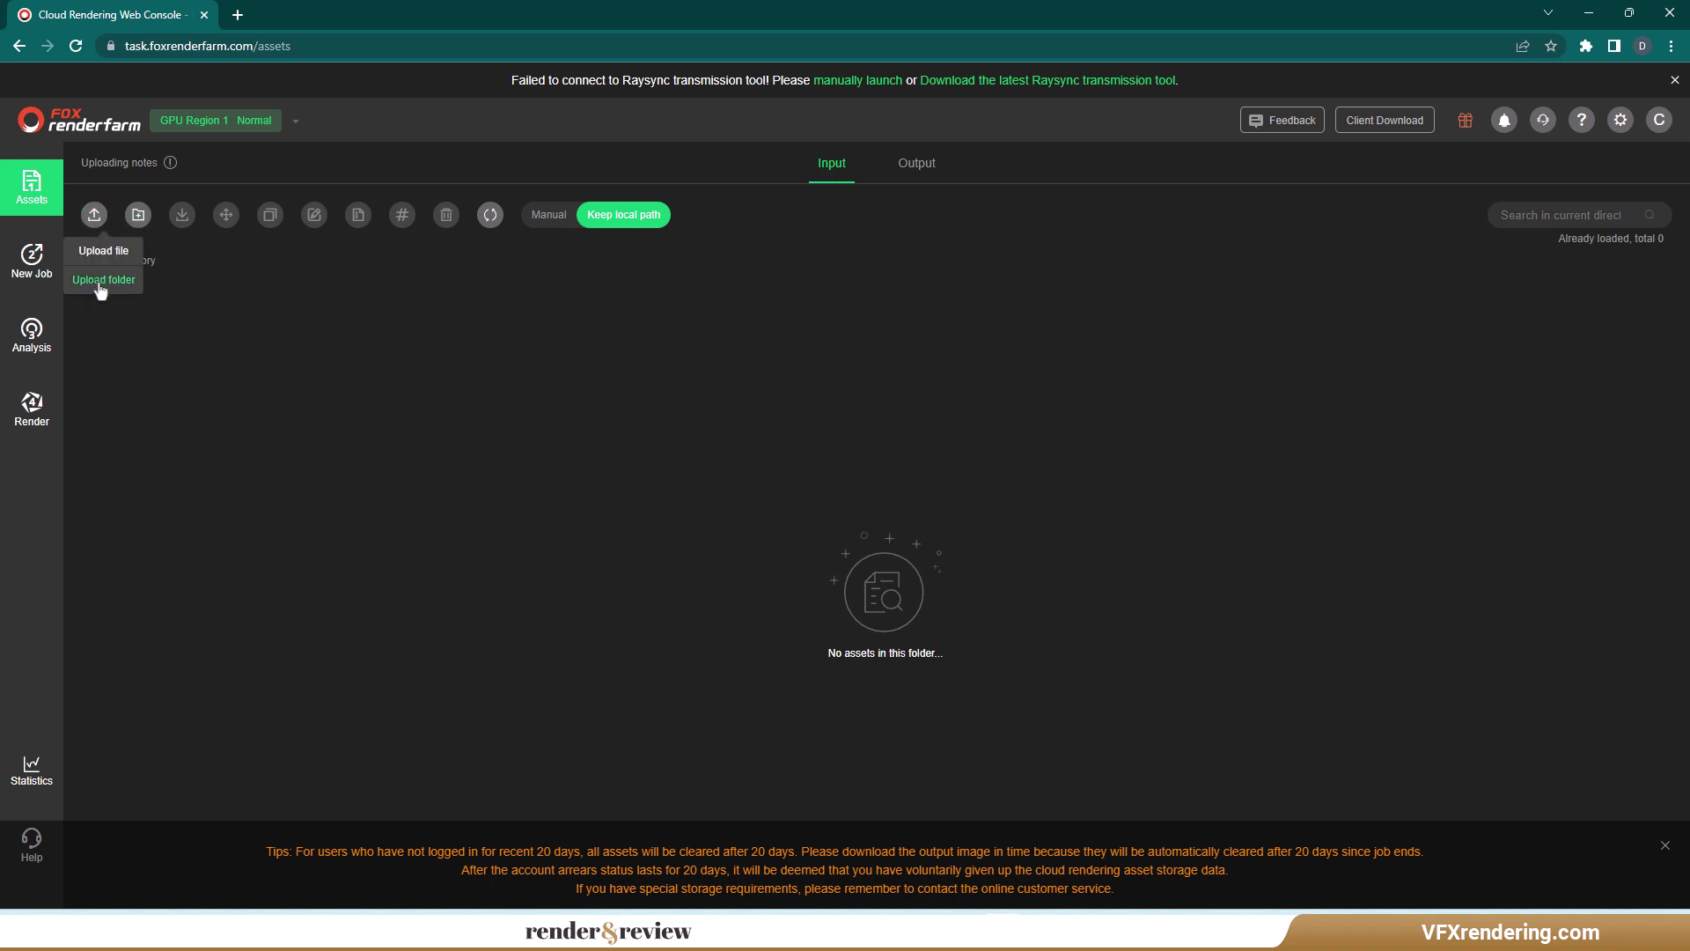
Step: Upload the MeerkatDemo folder to Fox Renderfarm Assets through the Raysync transfer tool
left_click(103, 280)
left_click(979, 322)
left_click(941, 197)
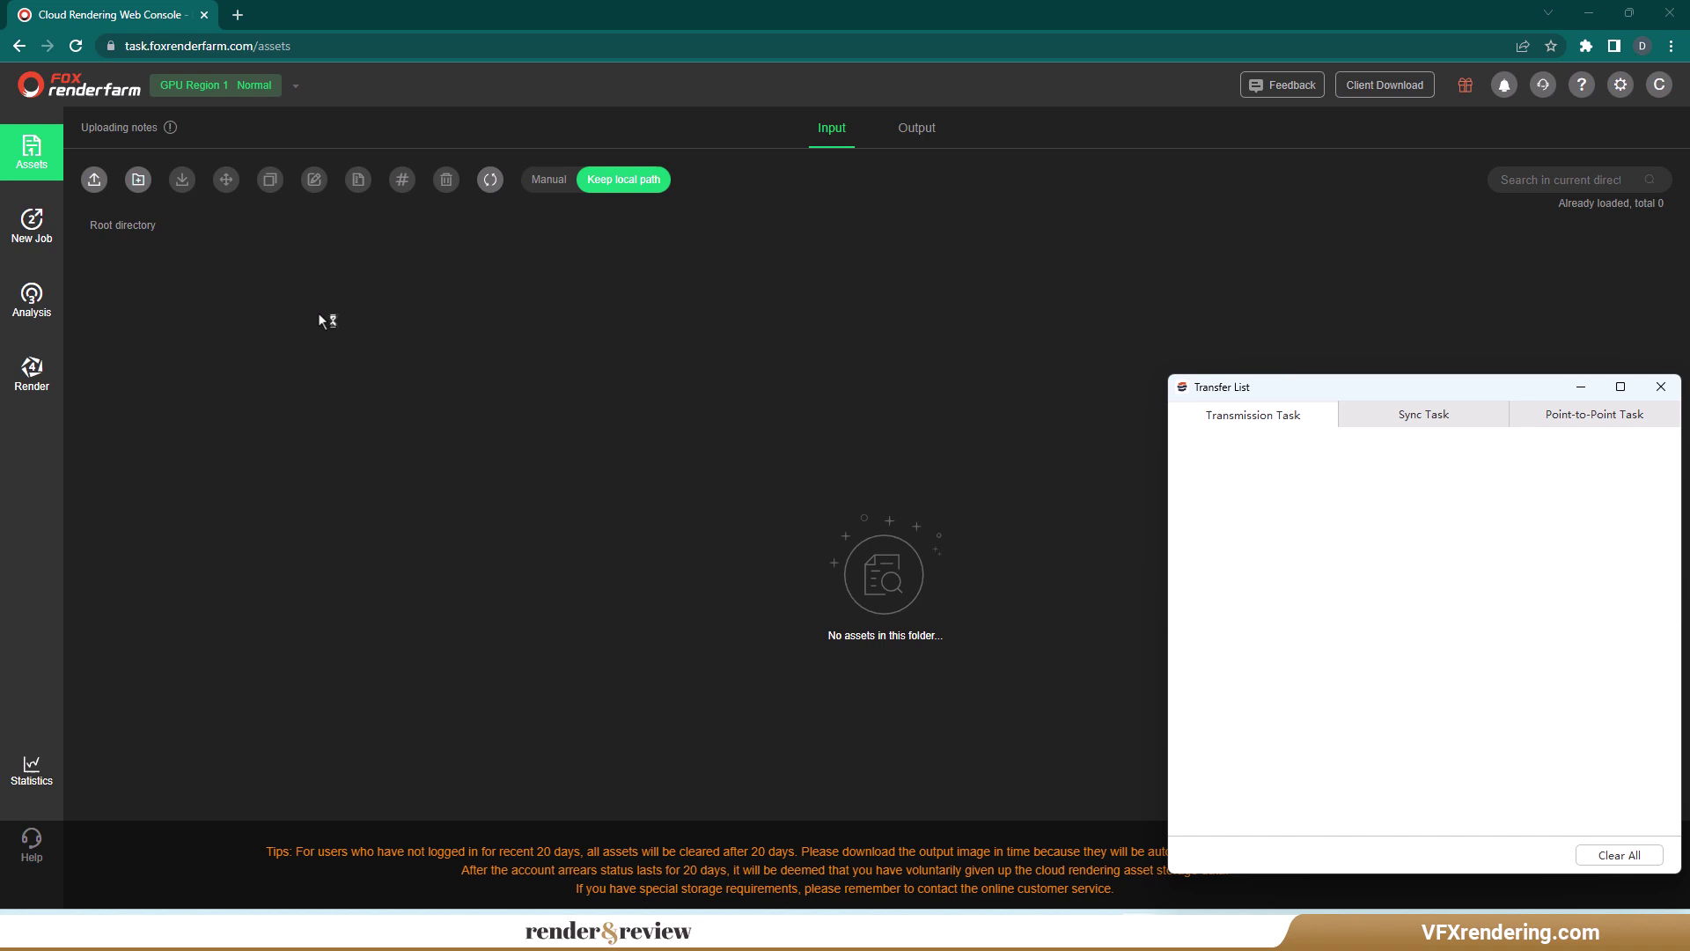
left_click(103, 240)
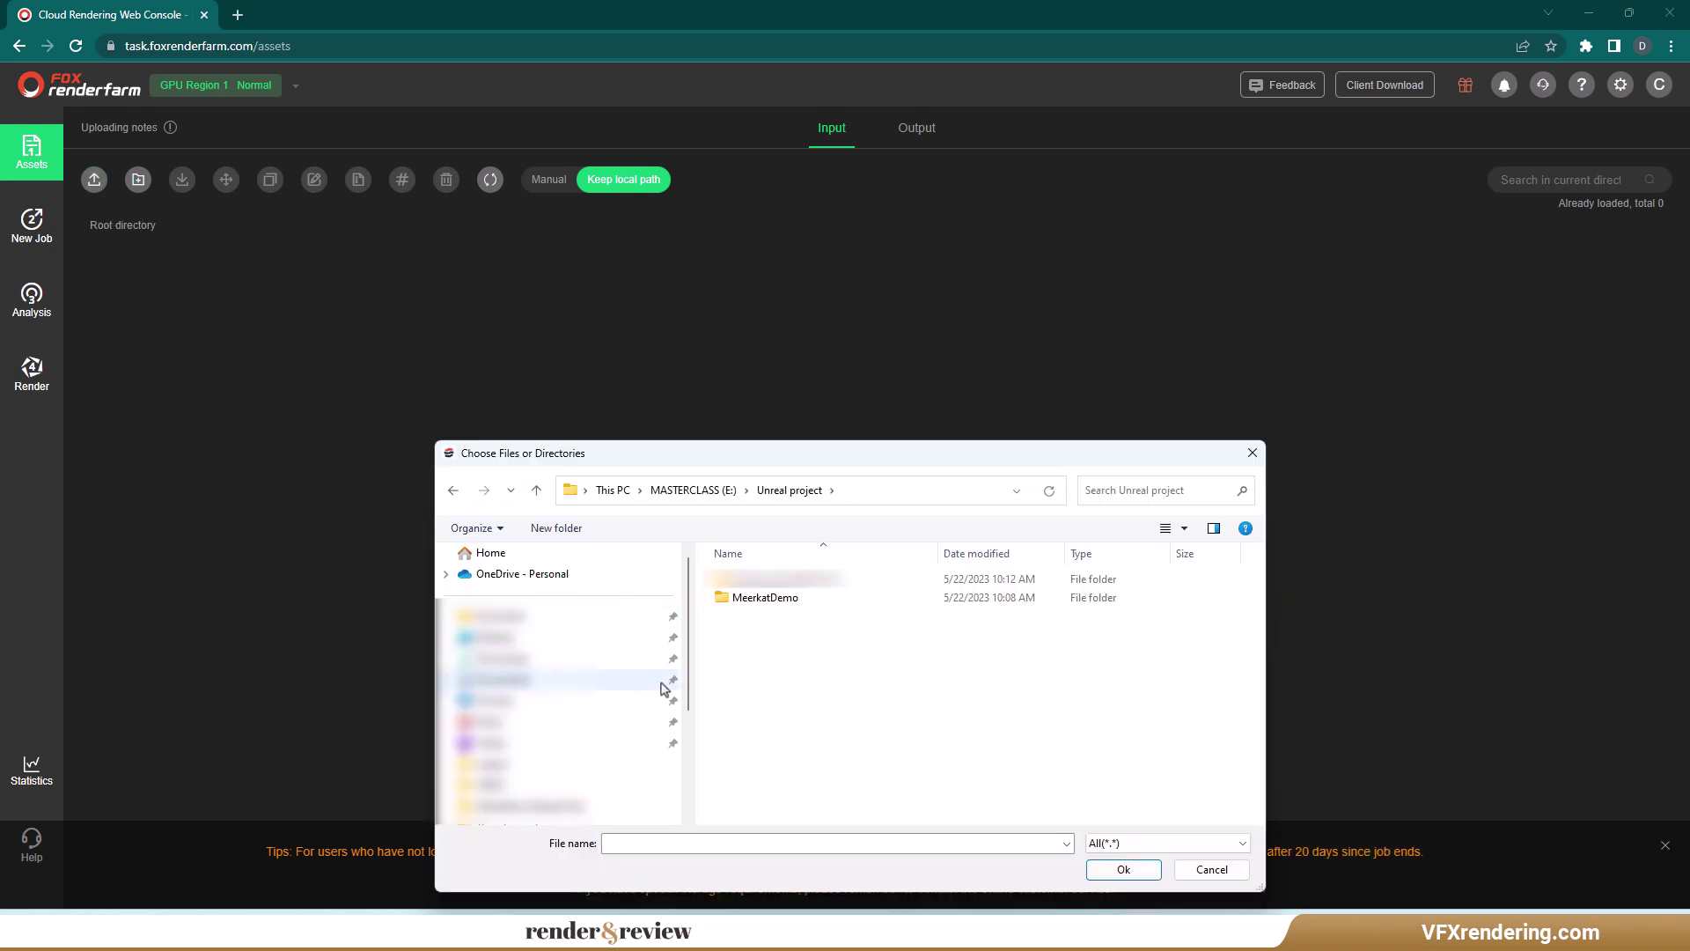
left_click(759, 602)
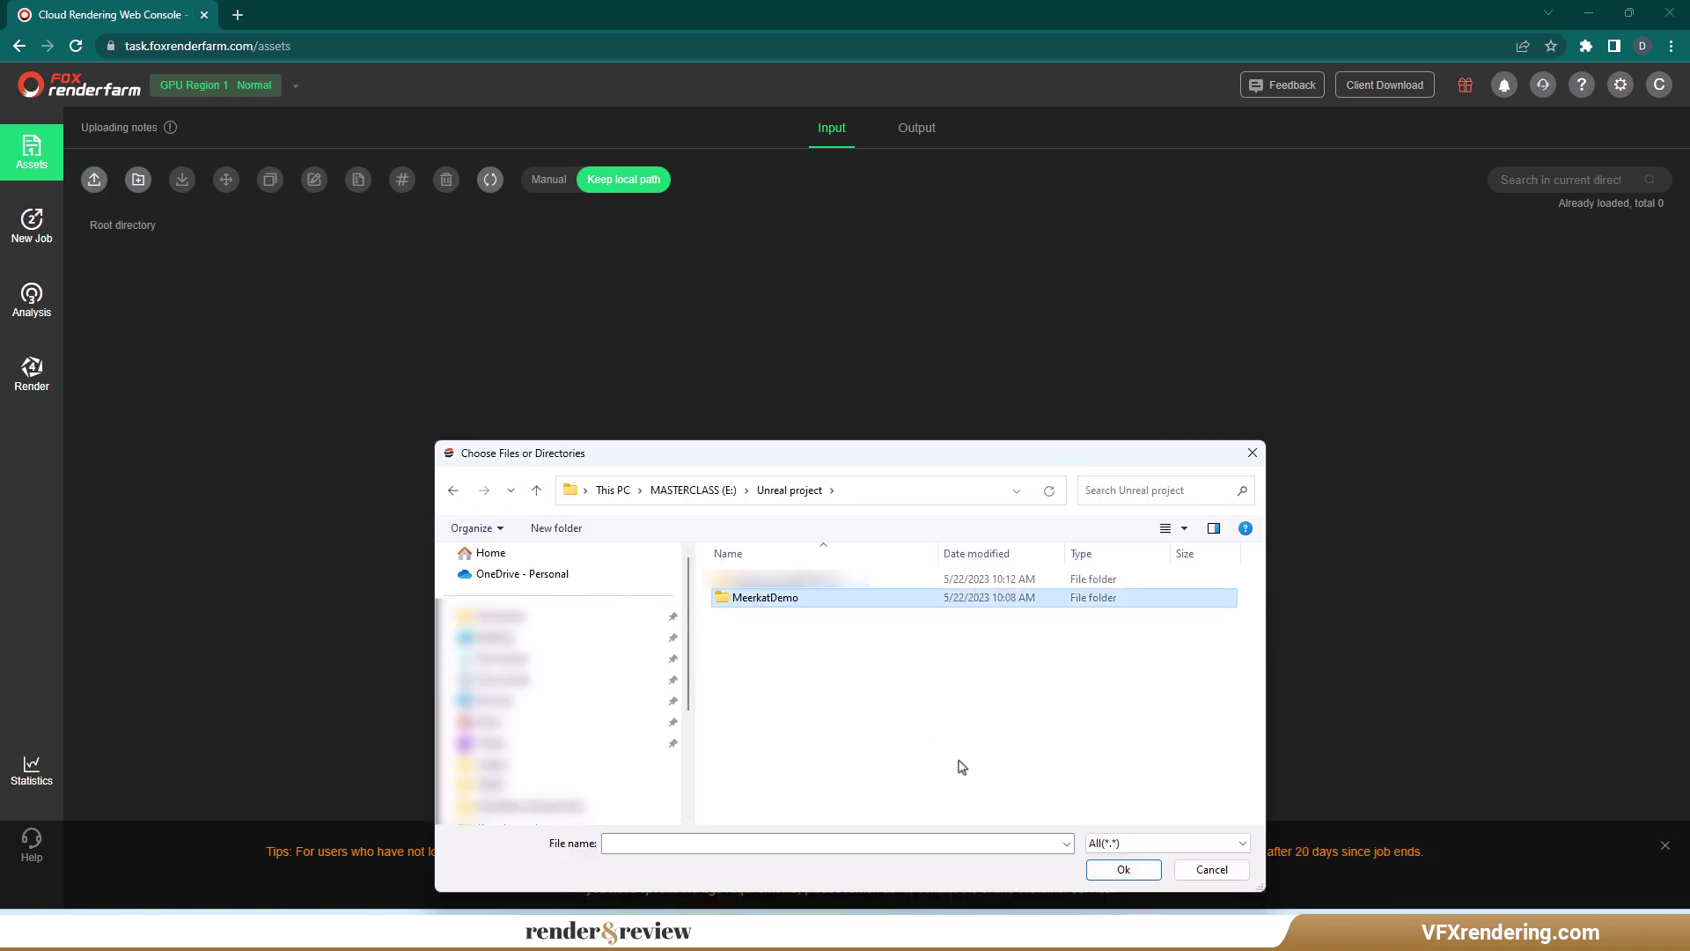
left_click(1122, 870)
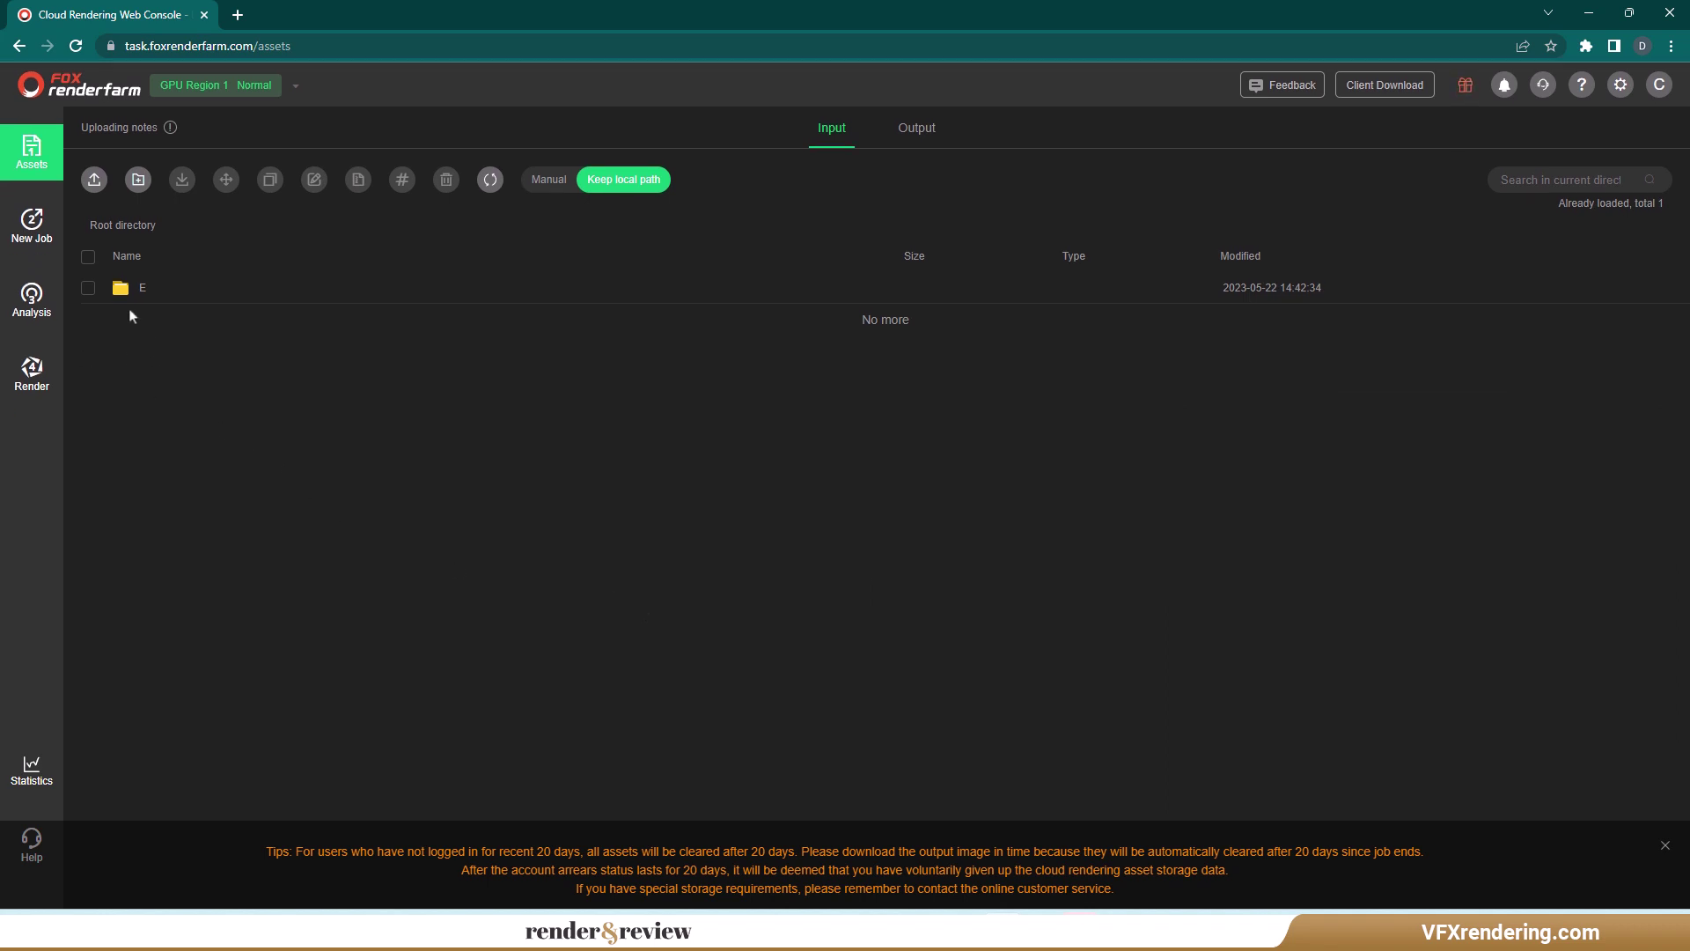
Step: Start a new job and pick E > Unreal project > MeerkatDemo > MeerkatDemo.uproject as the scene file
left_click(54, 242)
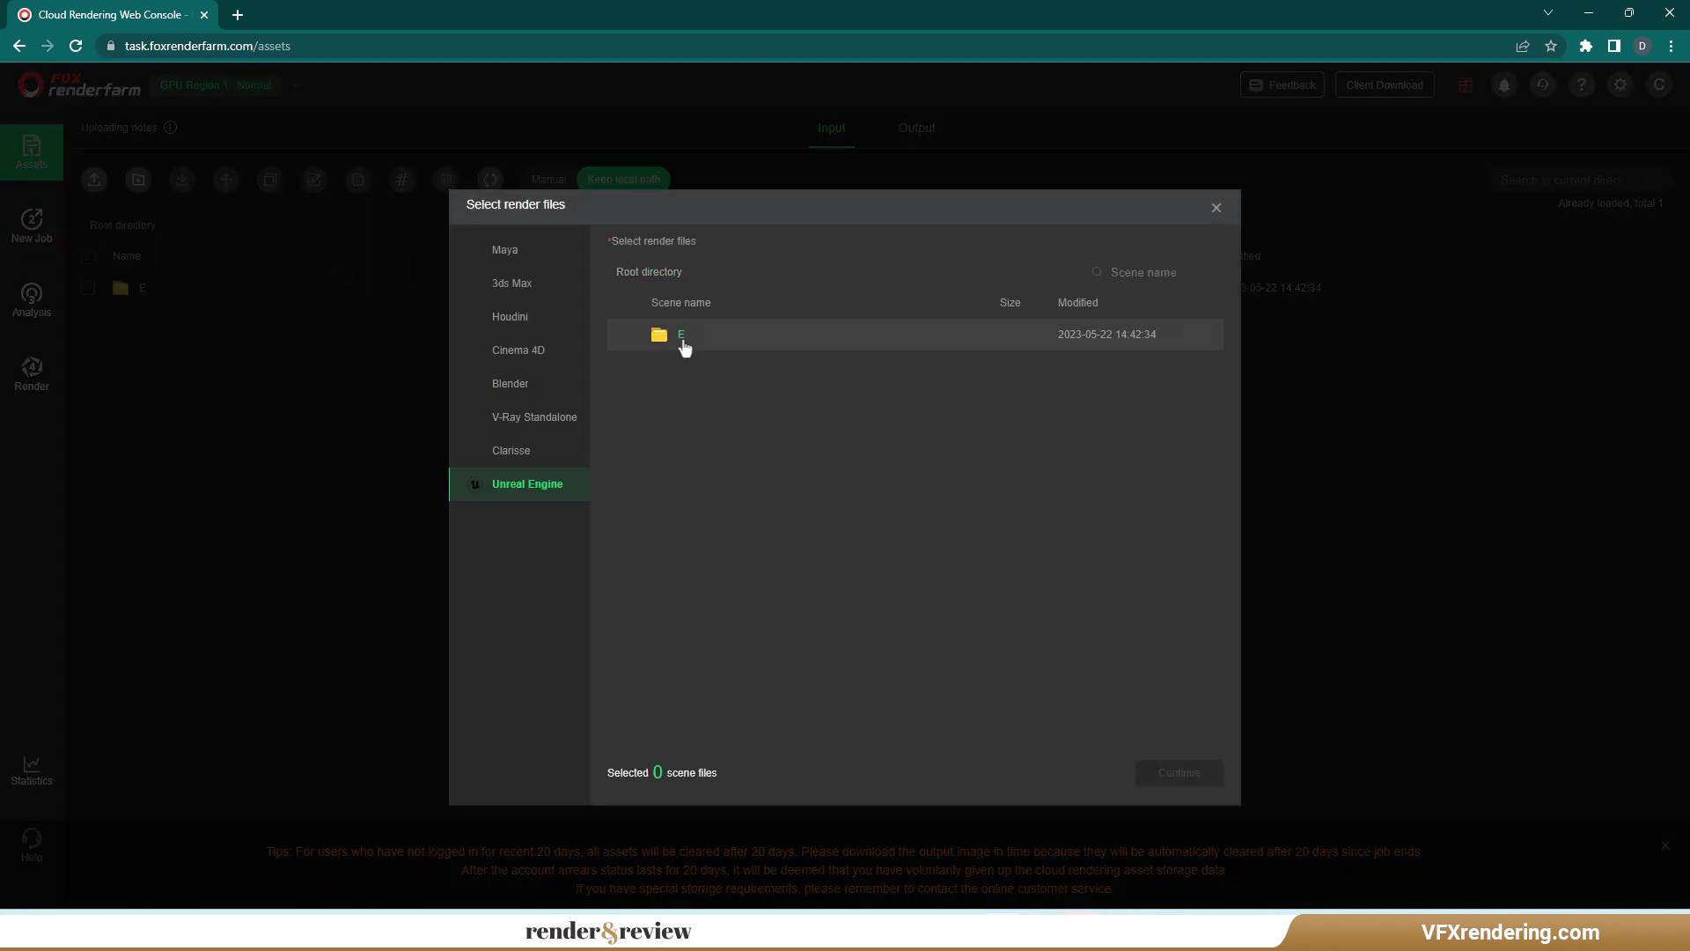
double_click(665, 335)
double_click(695, 341)
double_click(712, 334)
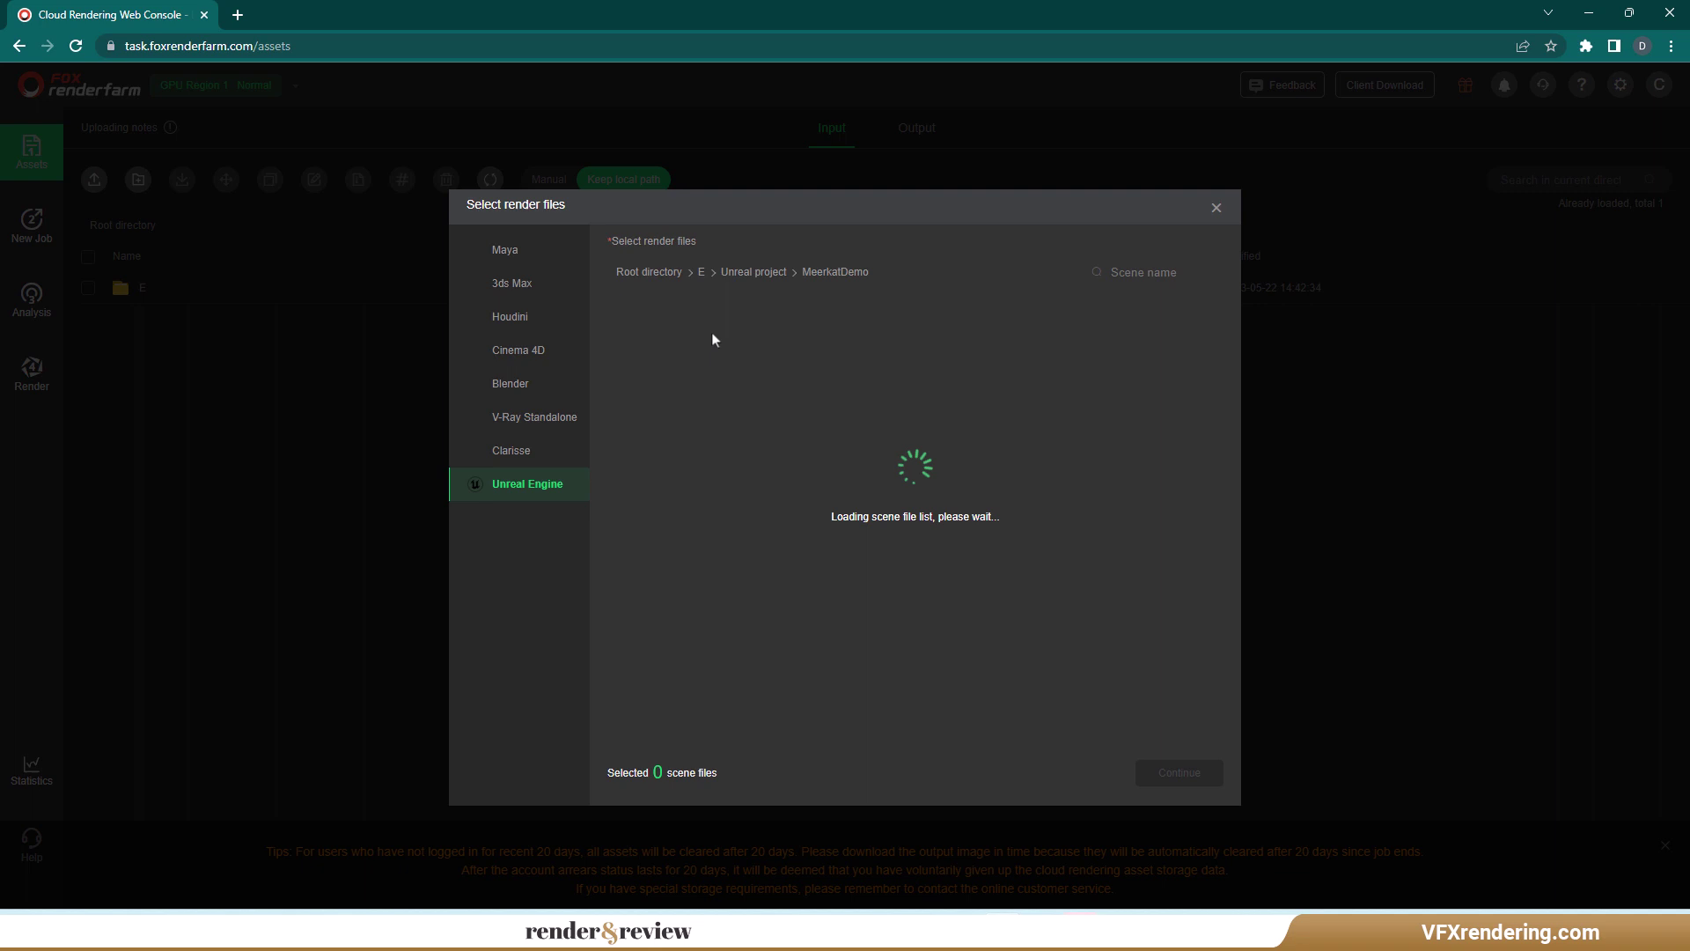
left_click(624, 528)
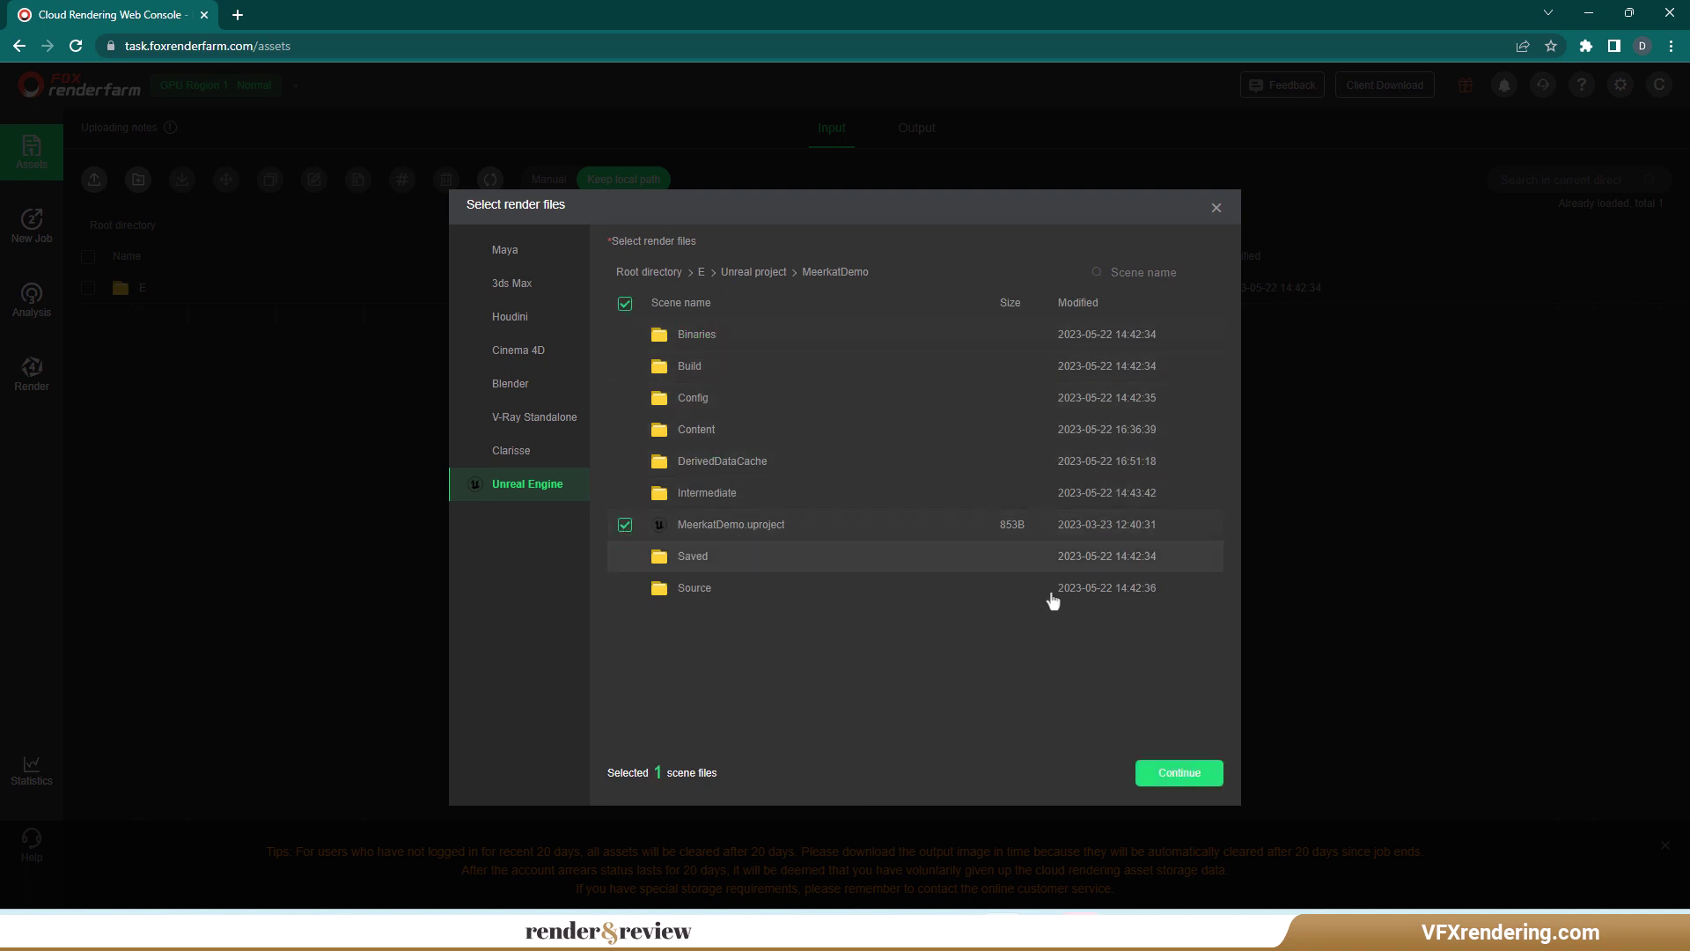
Step: Submit the project for analysis with Unreal Engine 5.1.1, default GPU and 64GB RAM
left_click(1165, 776)
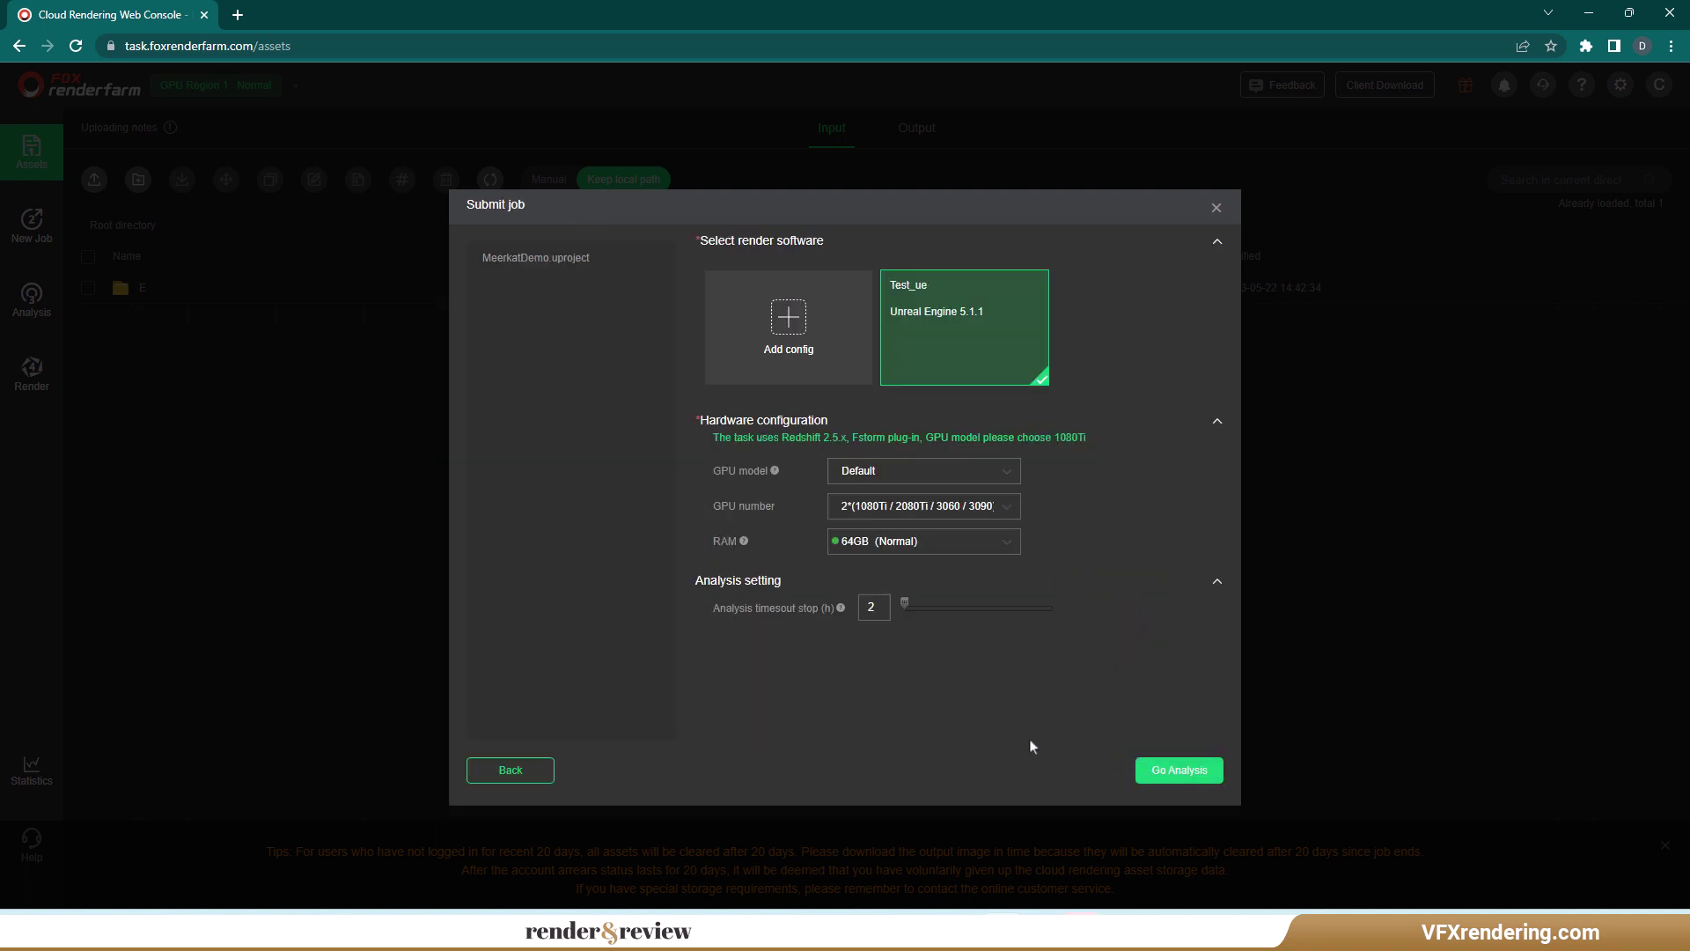
left_click(1199, 773)
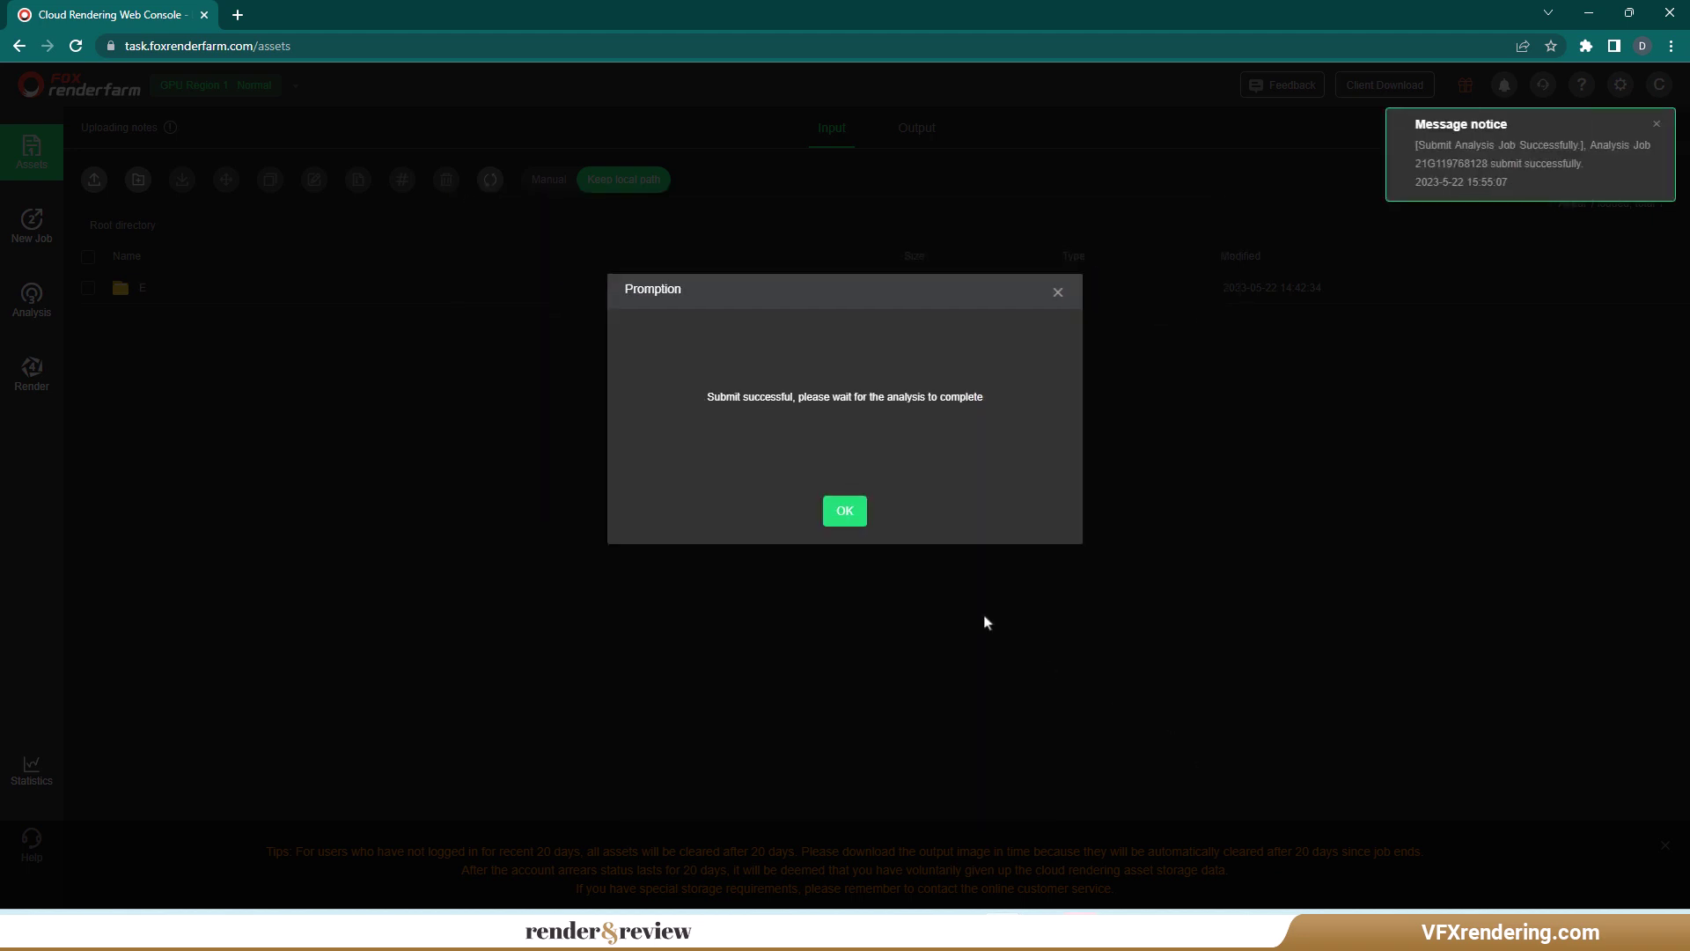
left_click(845, 512)
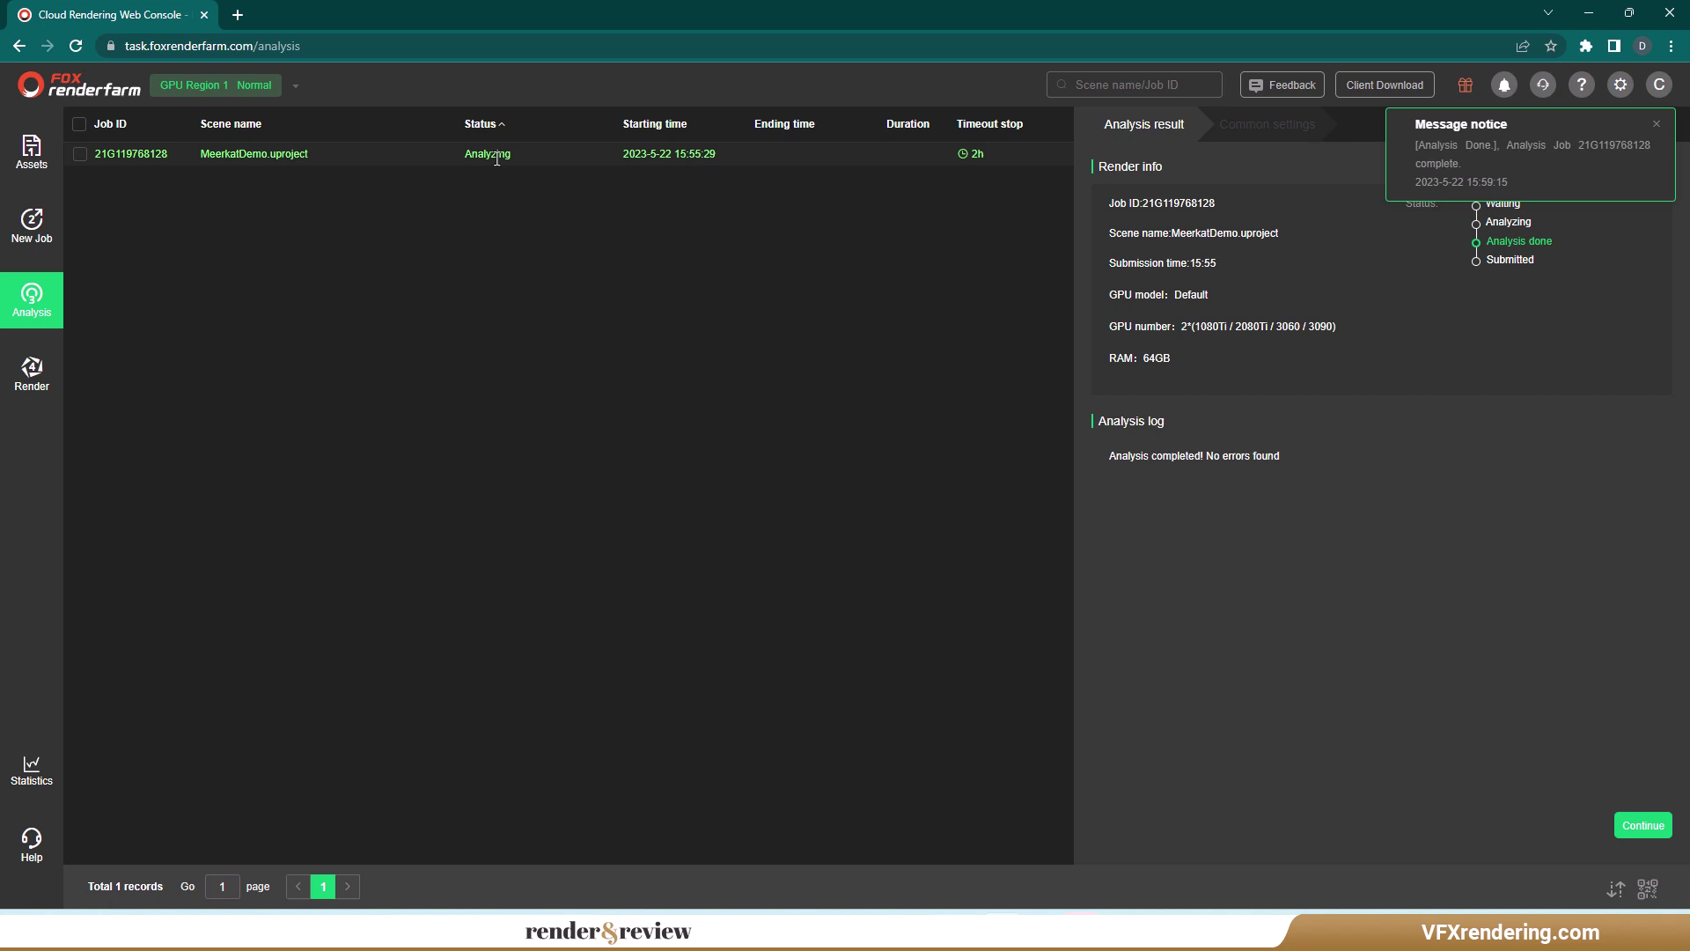
Step: Submit the analysed MeerkatDemo job for rendering and preview test frame 1812
left_click(1656, 124)
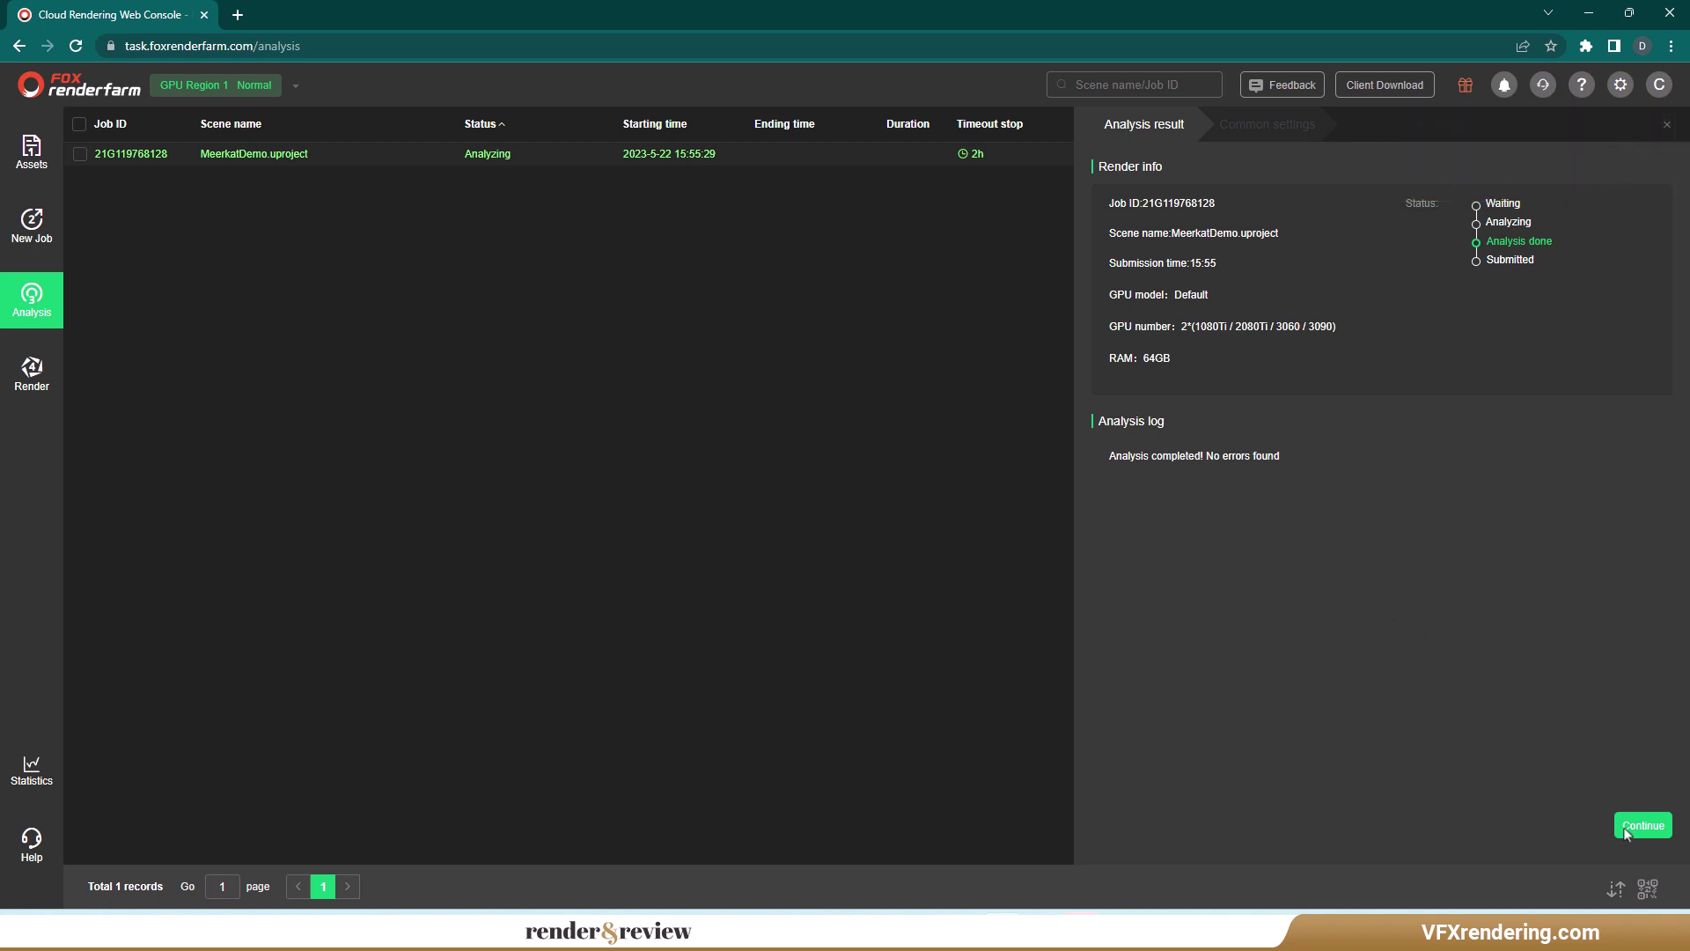
left_click(1640, 828)
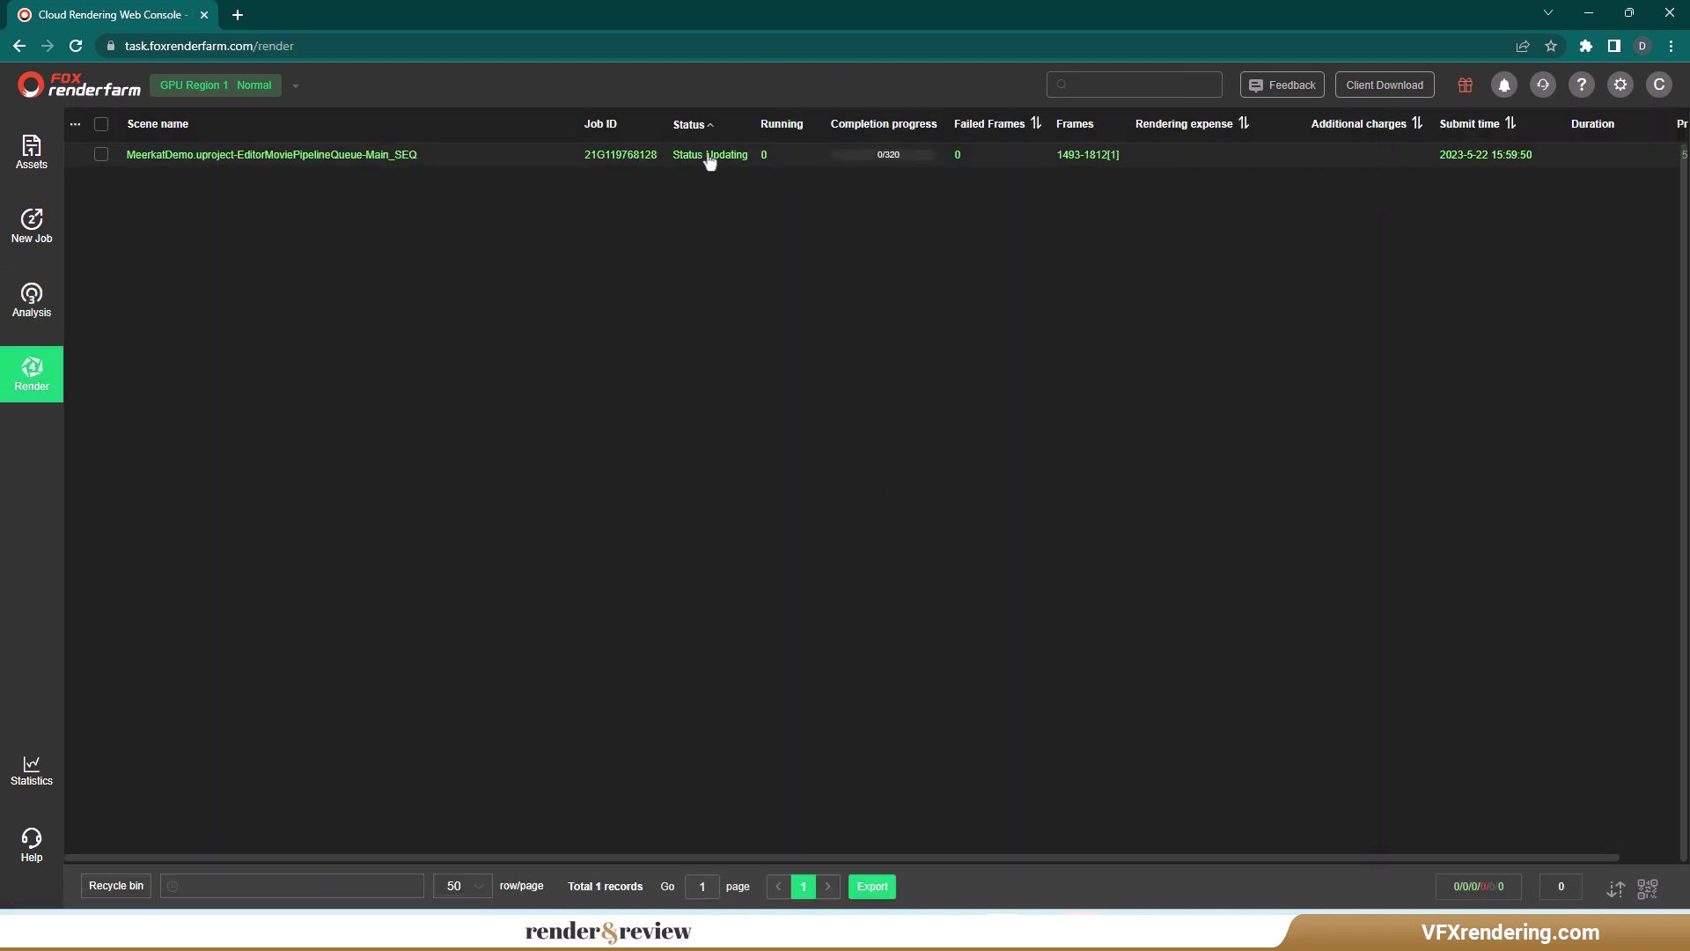
left_click(704, 156)
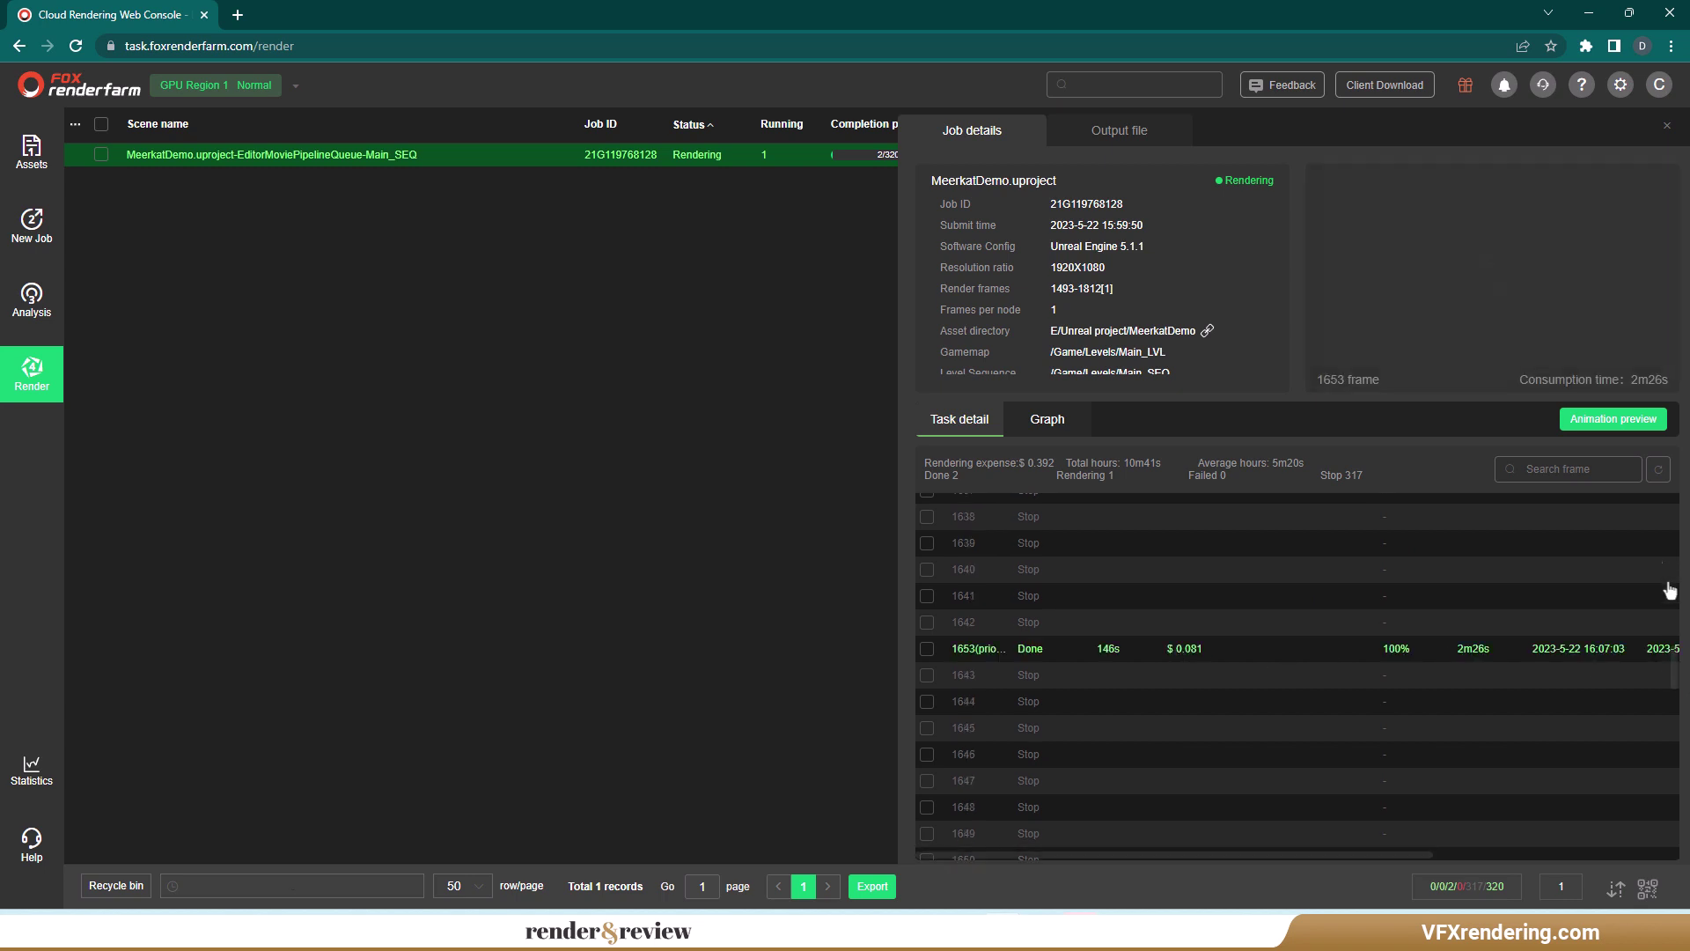
left_click_drag(1676, 670, 1678, 818)
left_click(1424, 836)
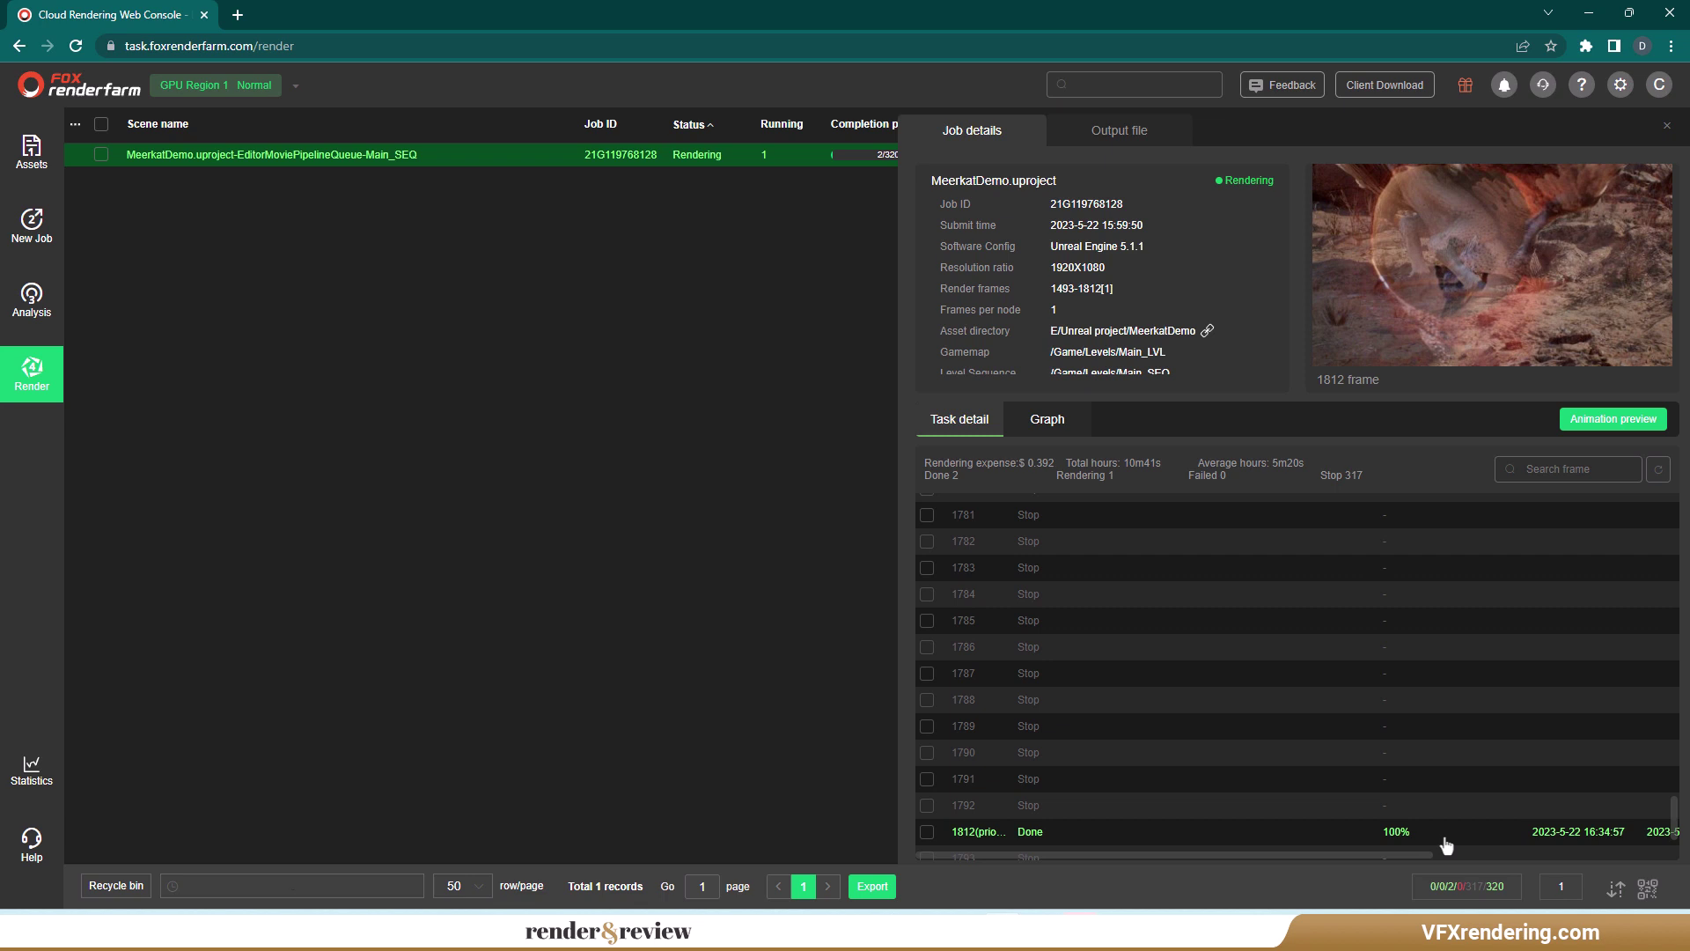
Step: Run the Meerkat job's full 1493–1812 frame range at full-speed render
left_click(226, 159)
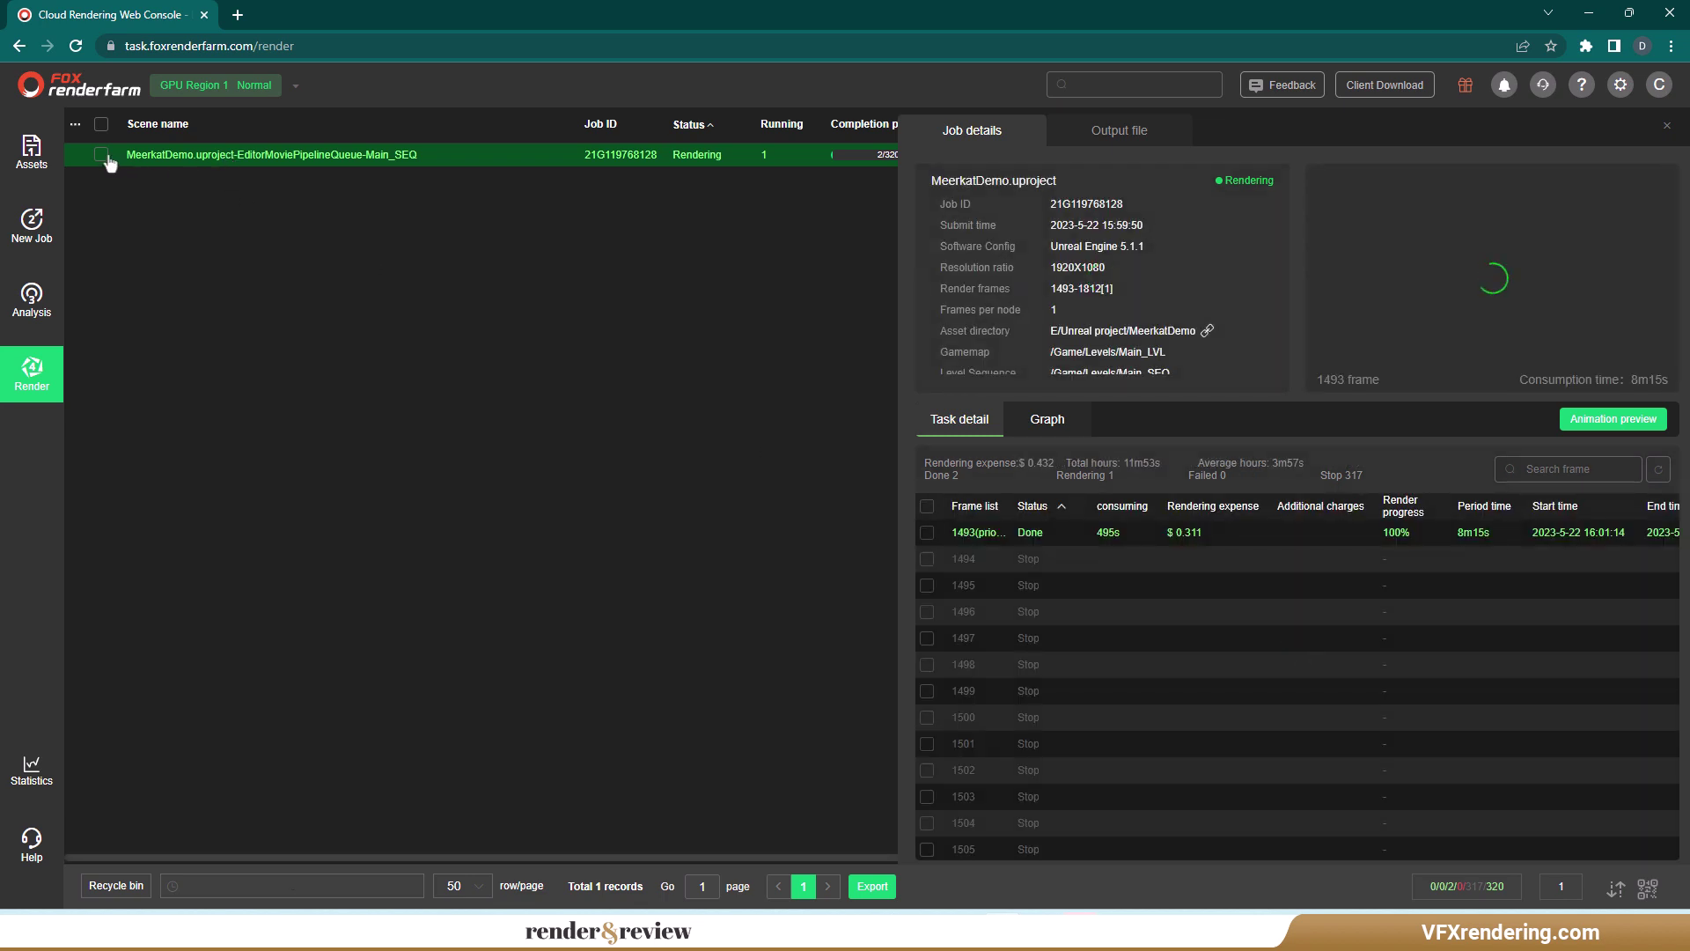
left_click(105, 158)
left_click(102, 155)
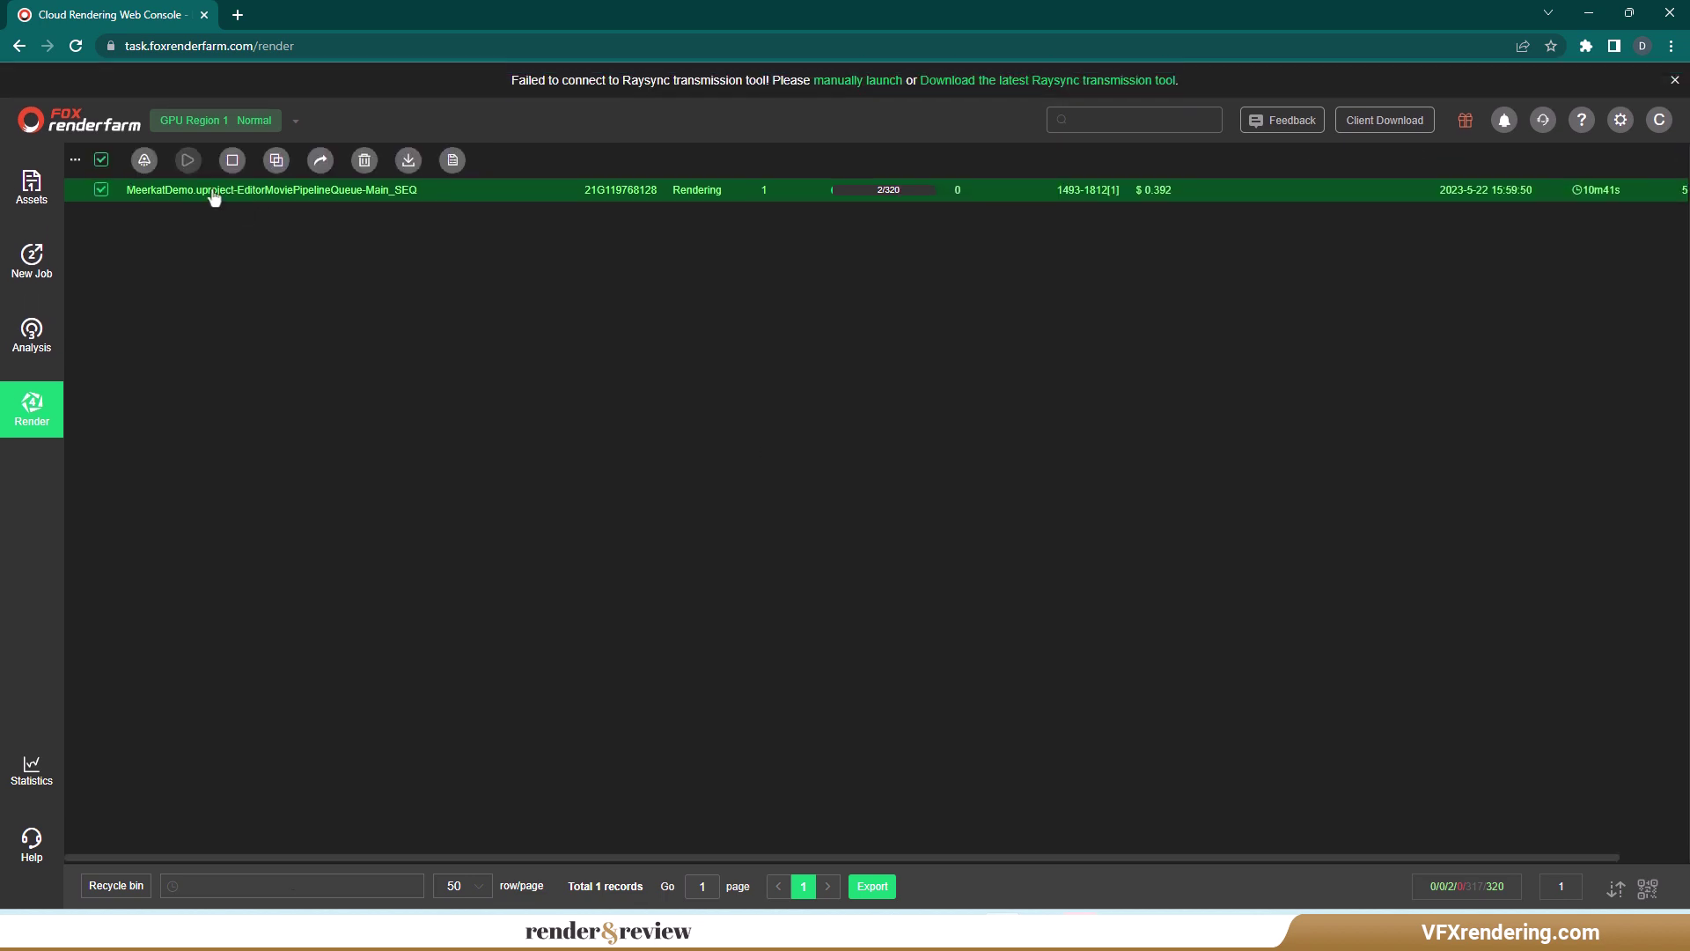
left_click(144, 163)
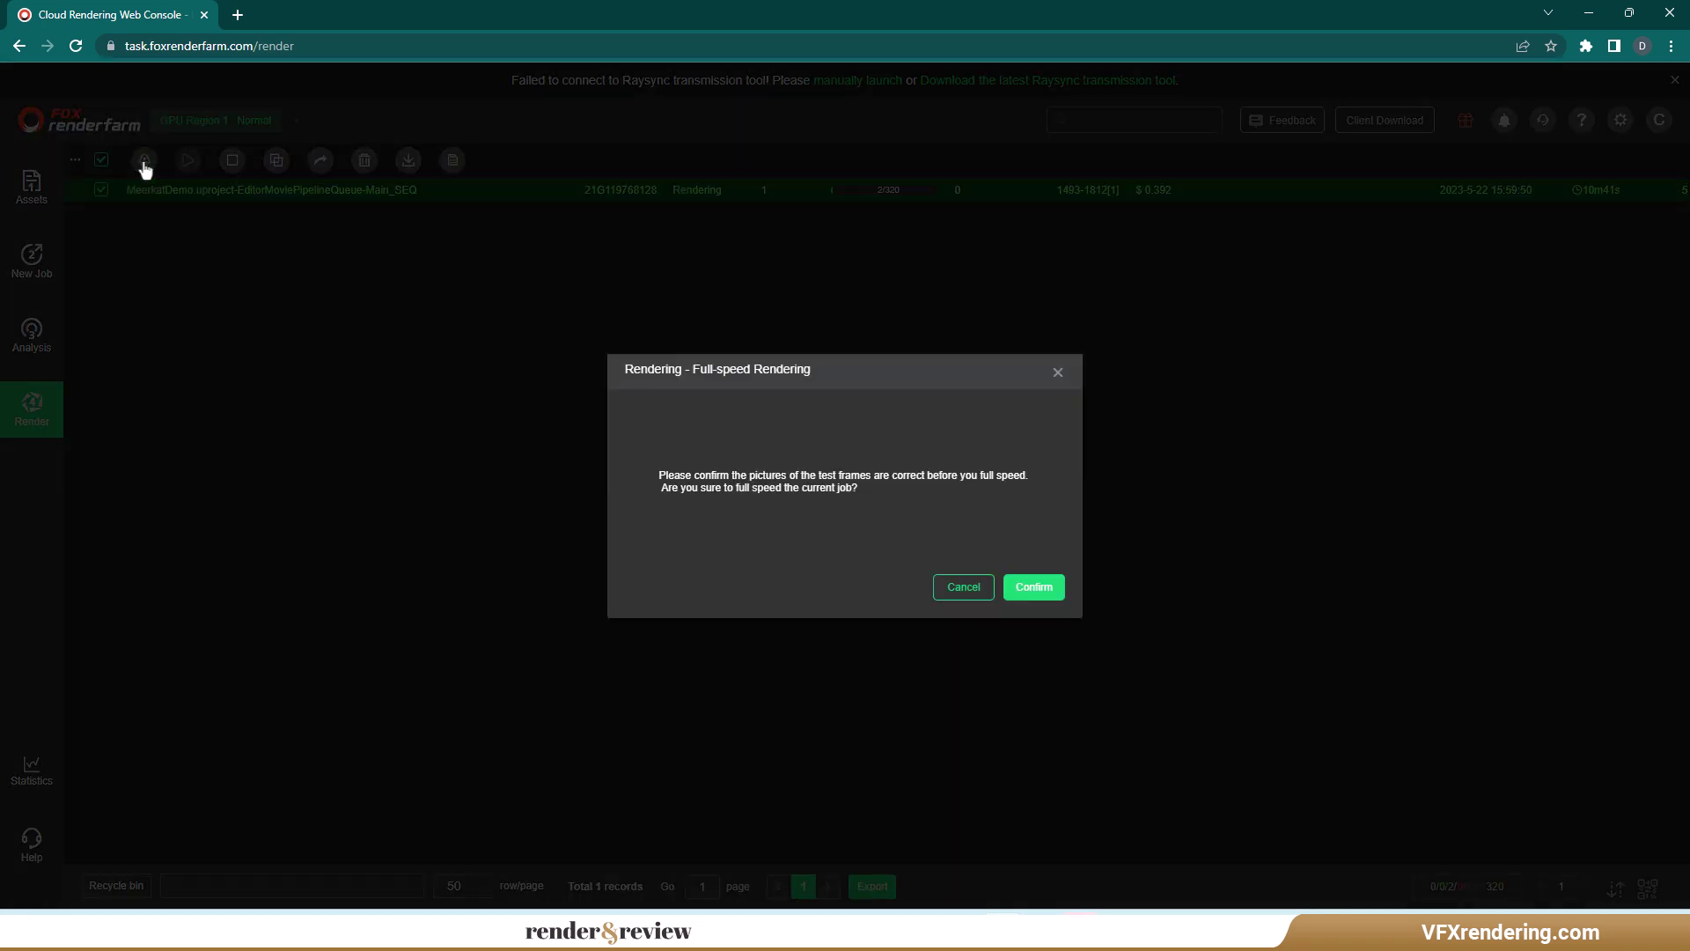
left_click(1037, 590)
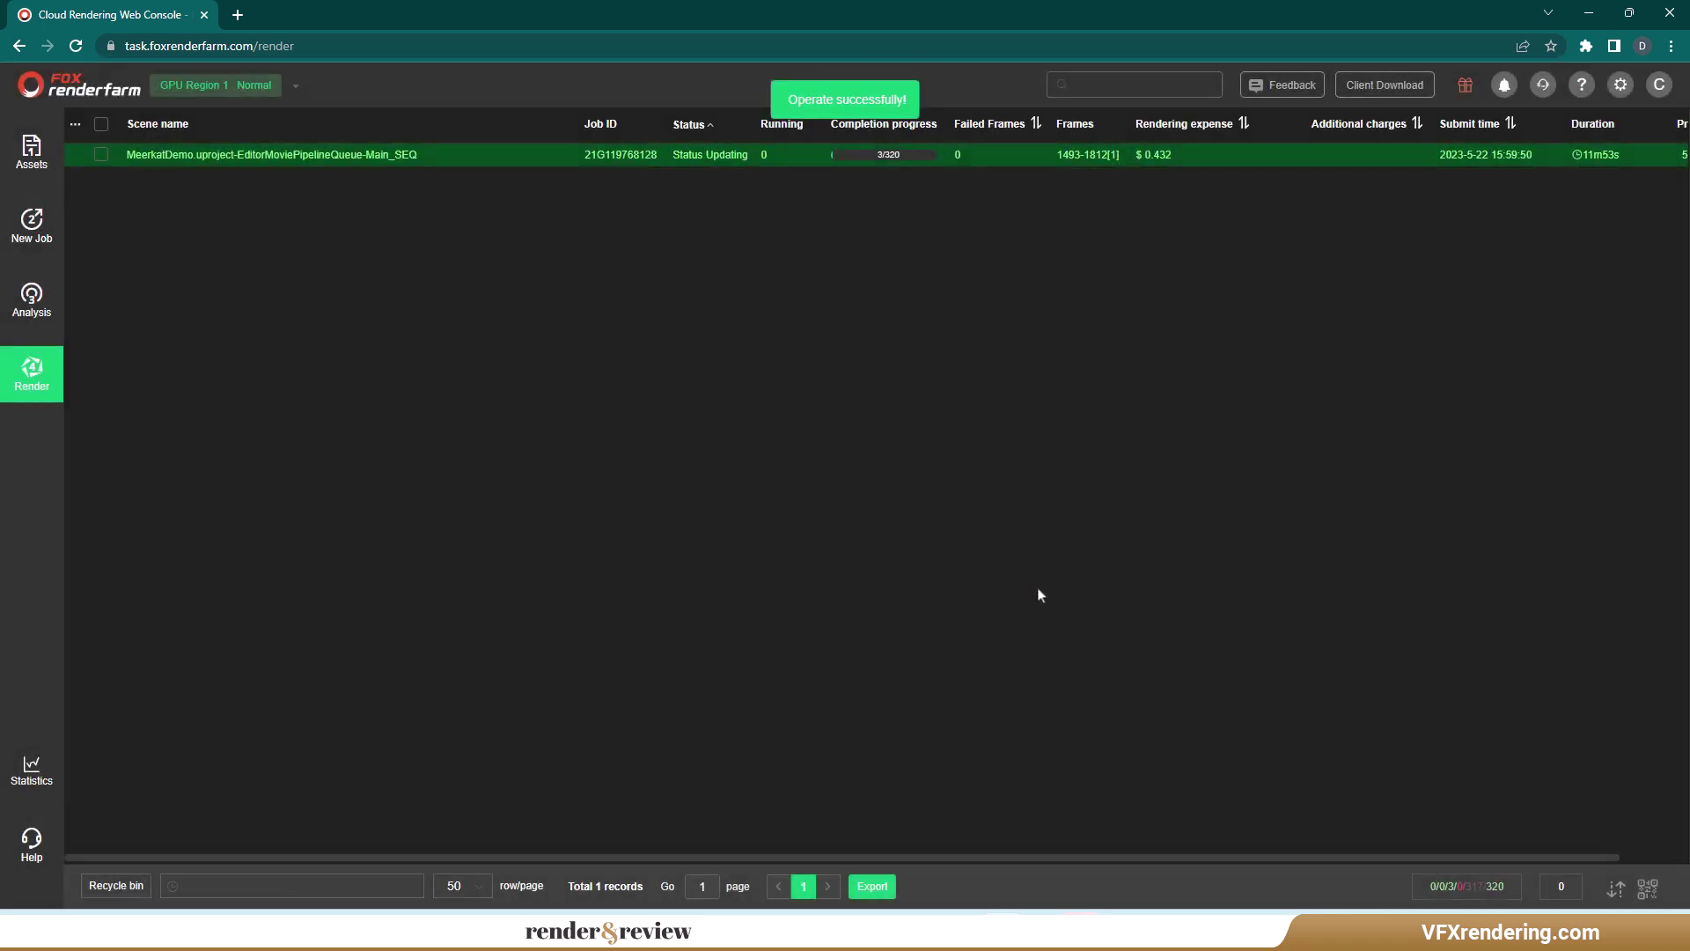
left_click(401, 156)
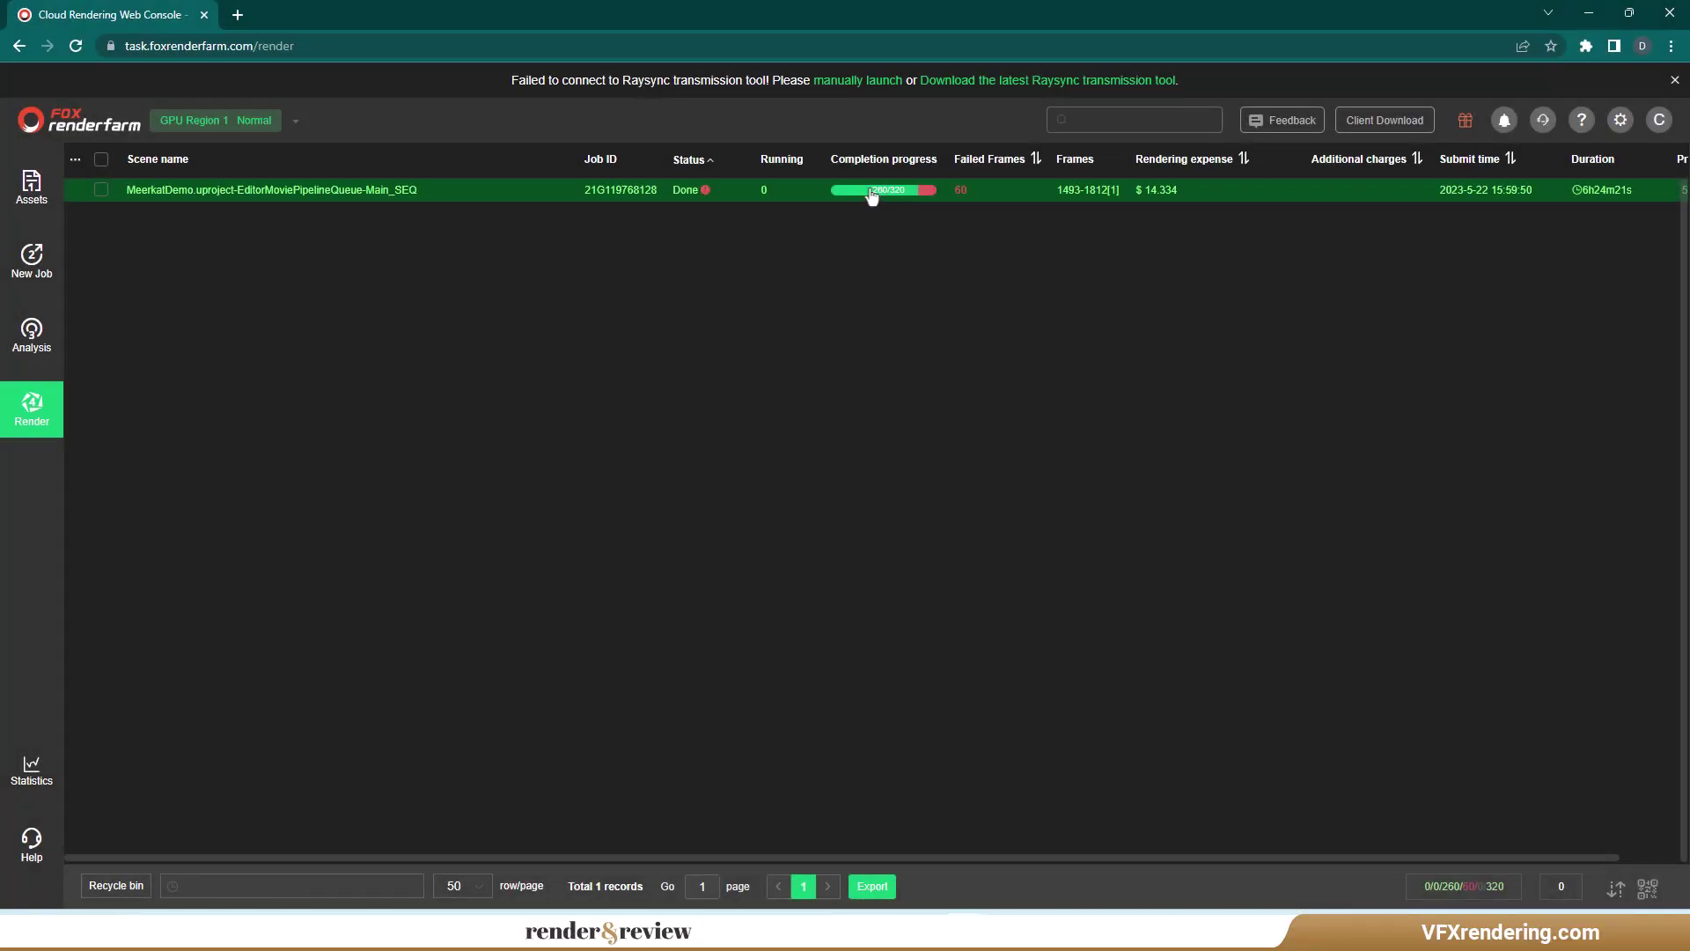
Step: Review the MeerkatDemo job's frame list, previewing frames 1808 and 1798 and checking CPU/RAM columns
mouse_move(1348, 856)
left_mouse_down()
mouse_move(1491, 849)
mouse_move(1370, 847)
left_mouse_up()
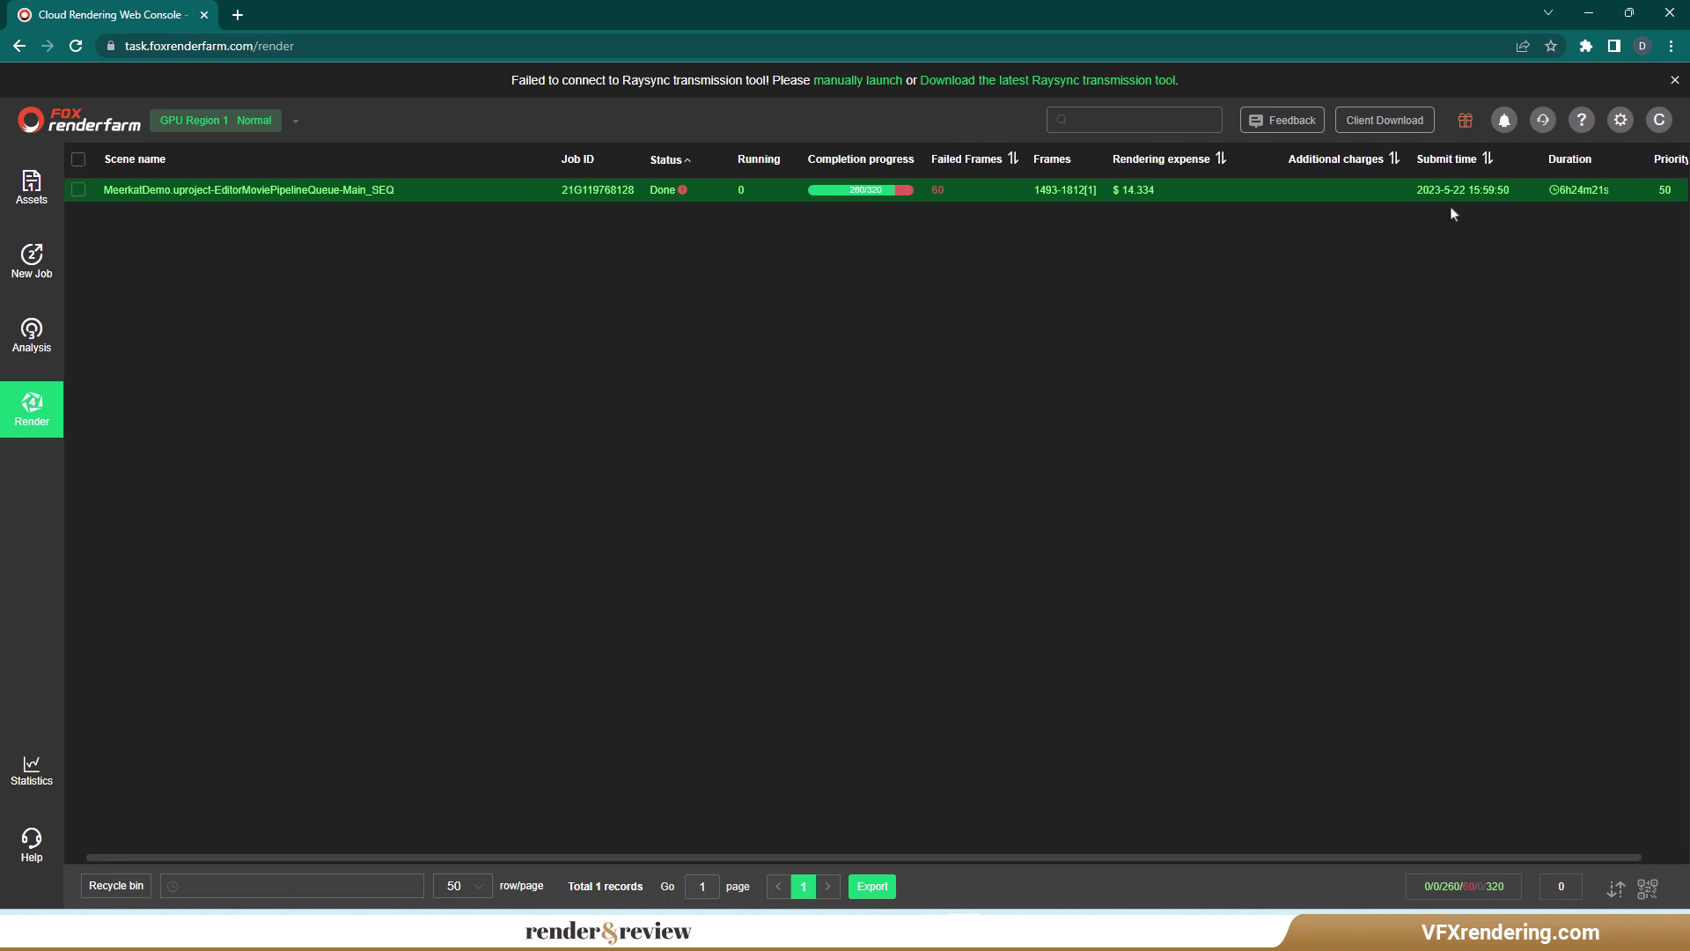
left_click(1459, 195)
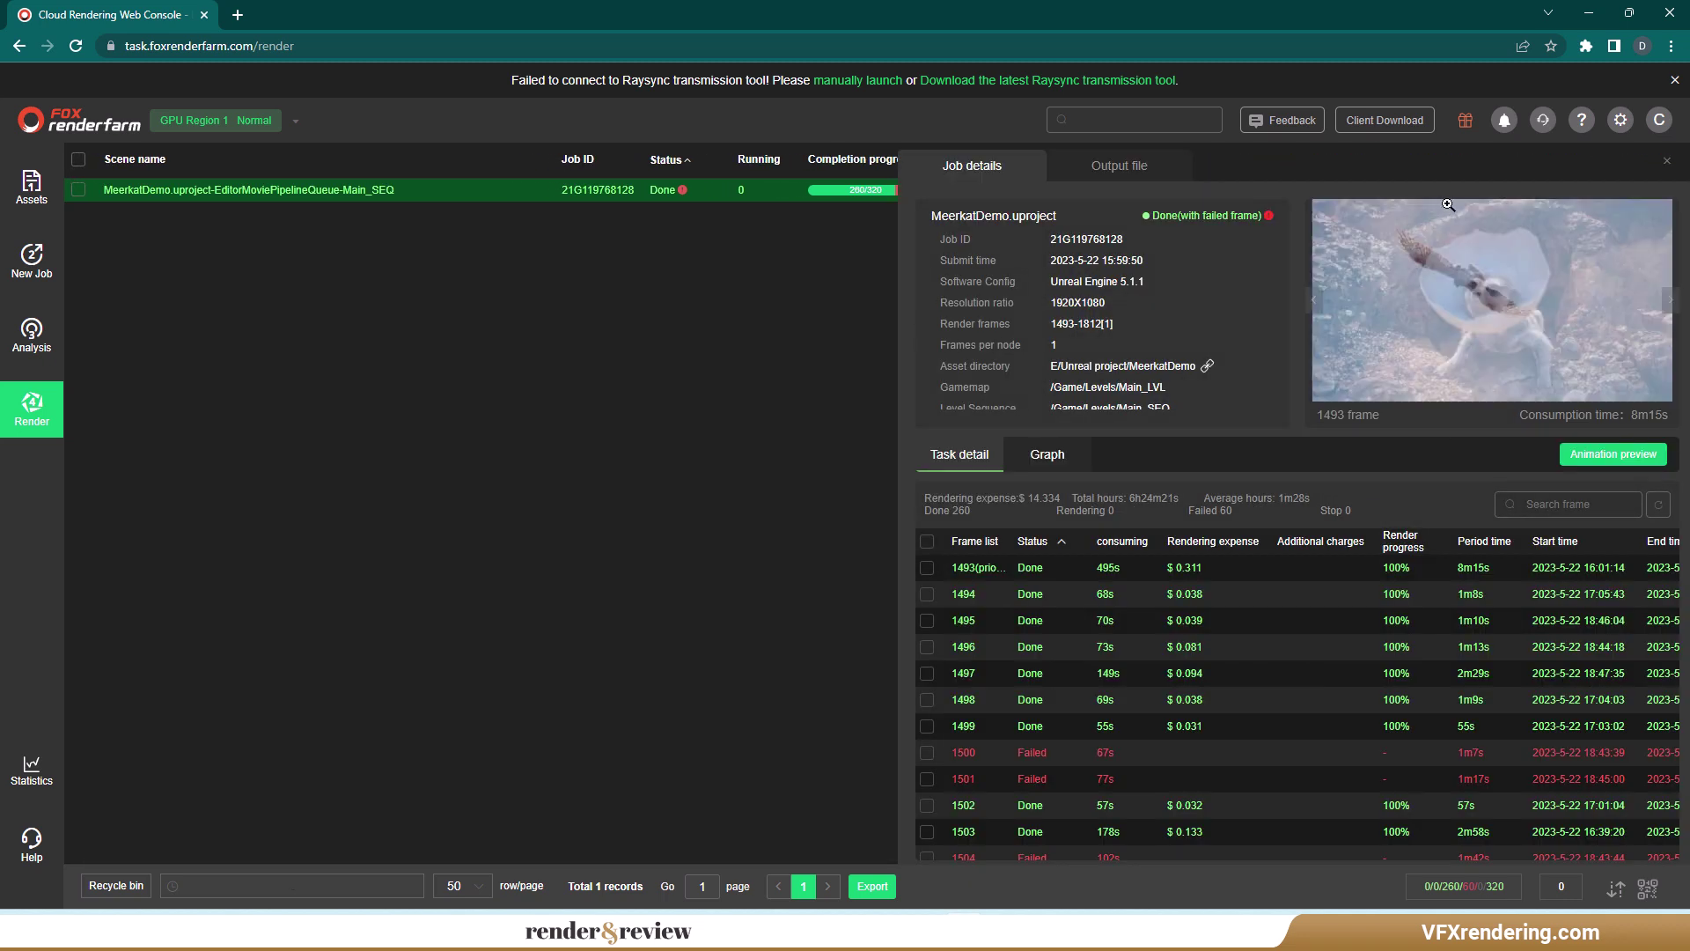
scroll(1562, 612, "down", 1)
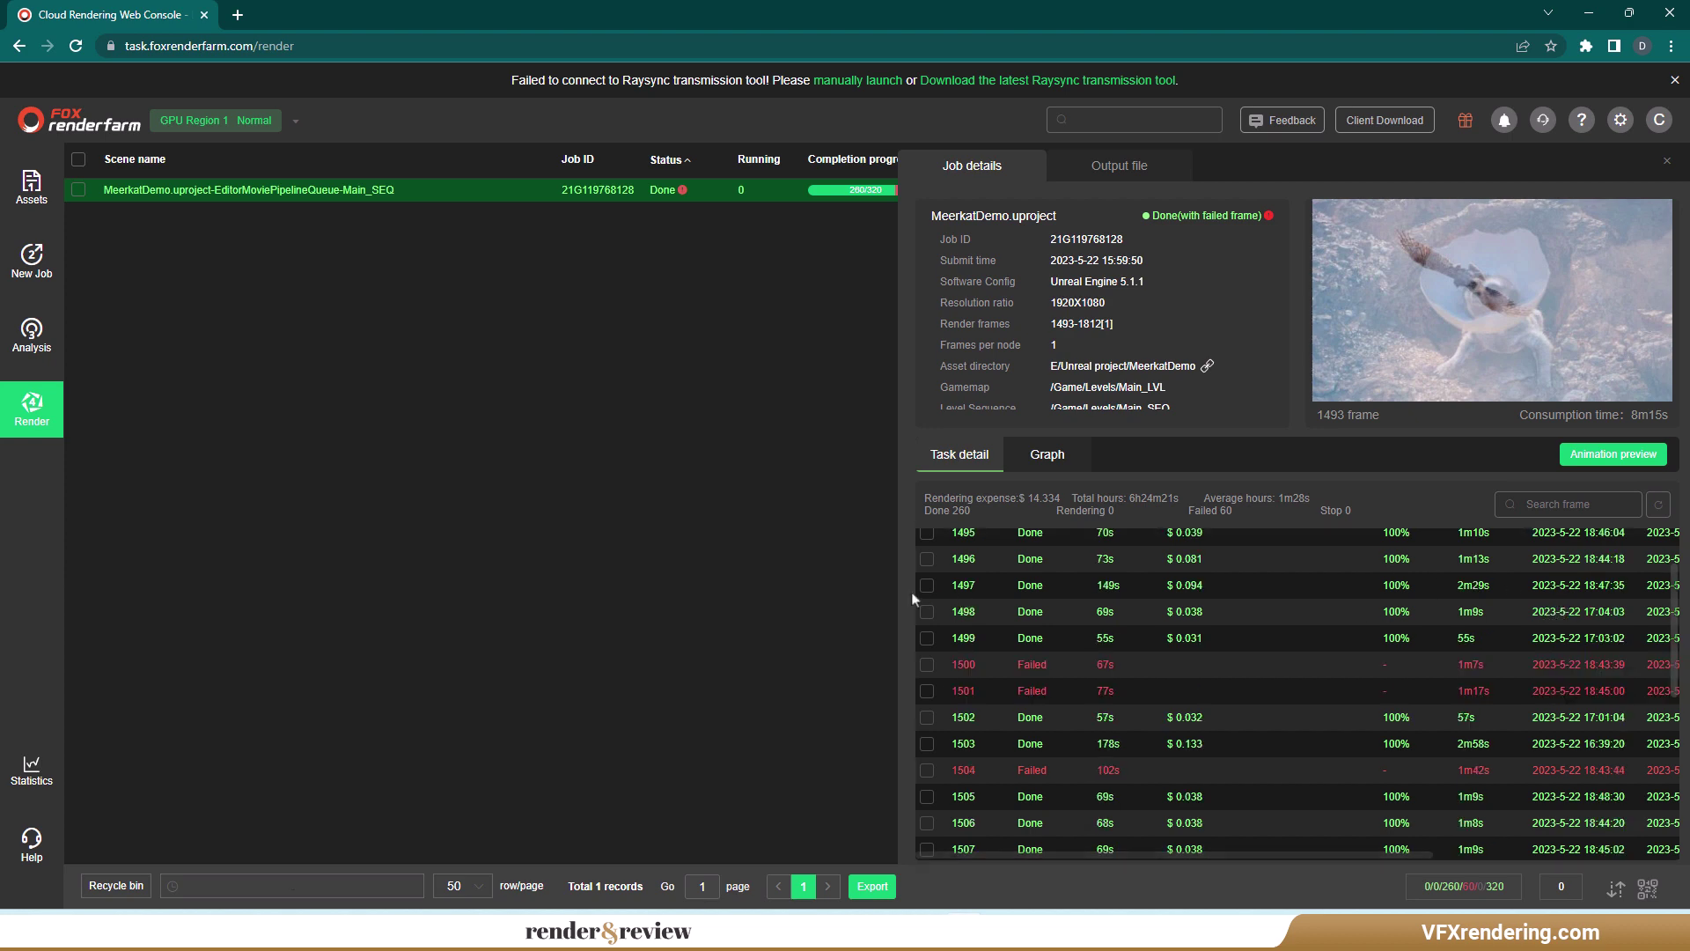
left_click_drag(1675, 606, 1676, 836)
left_click(1303, 740)
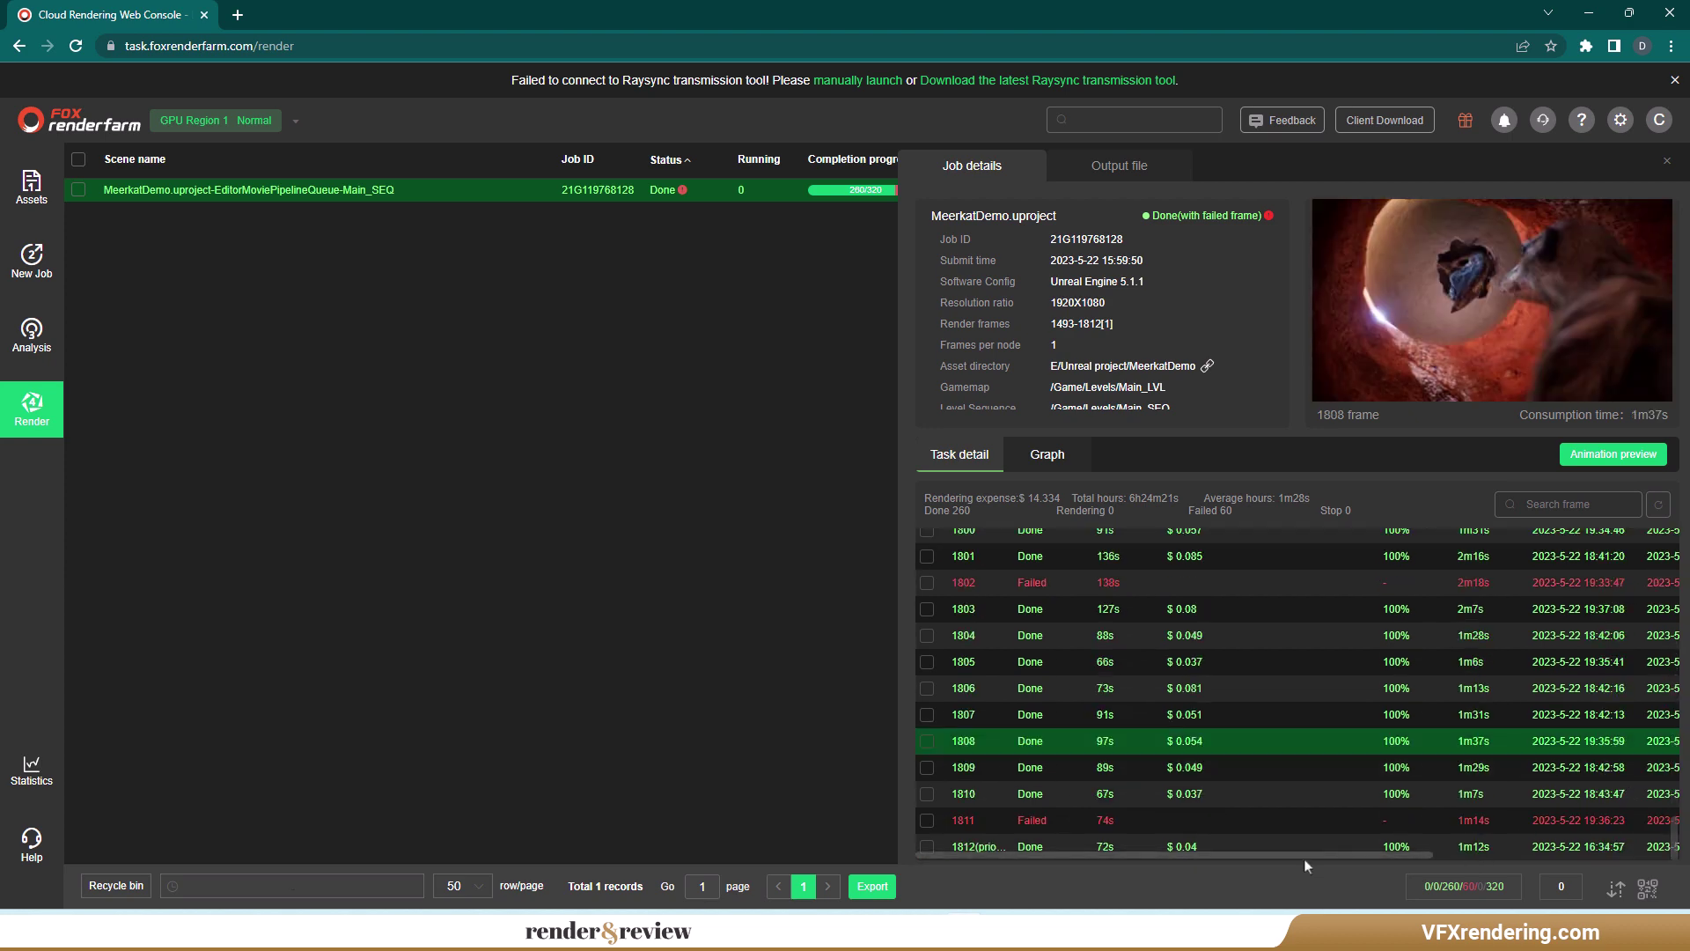
left_click_drag(1303, 858, 1528, 845)
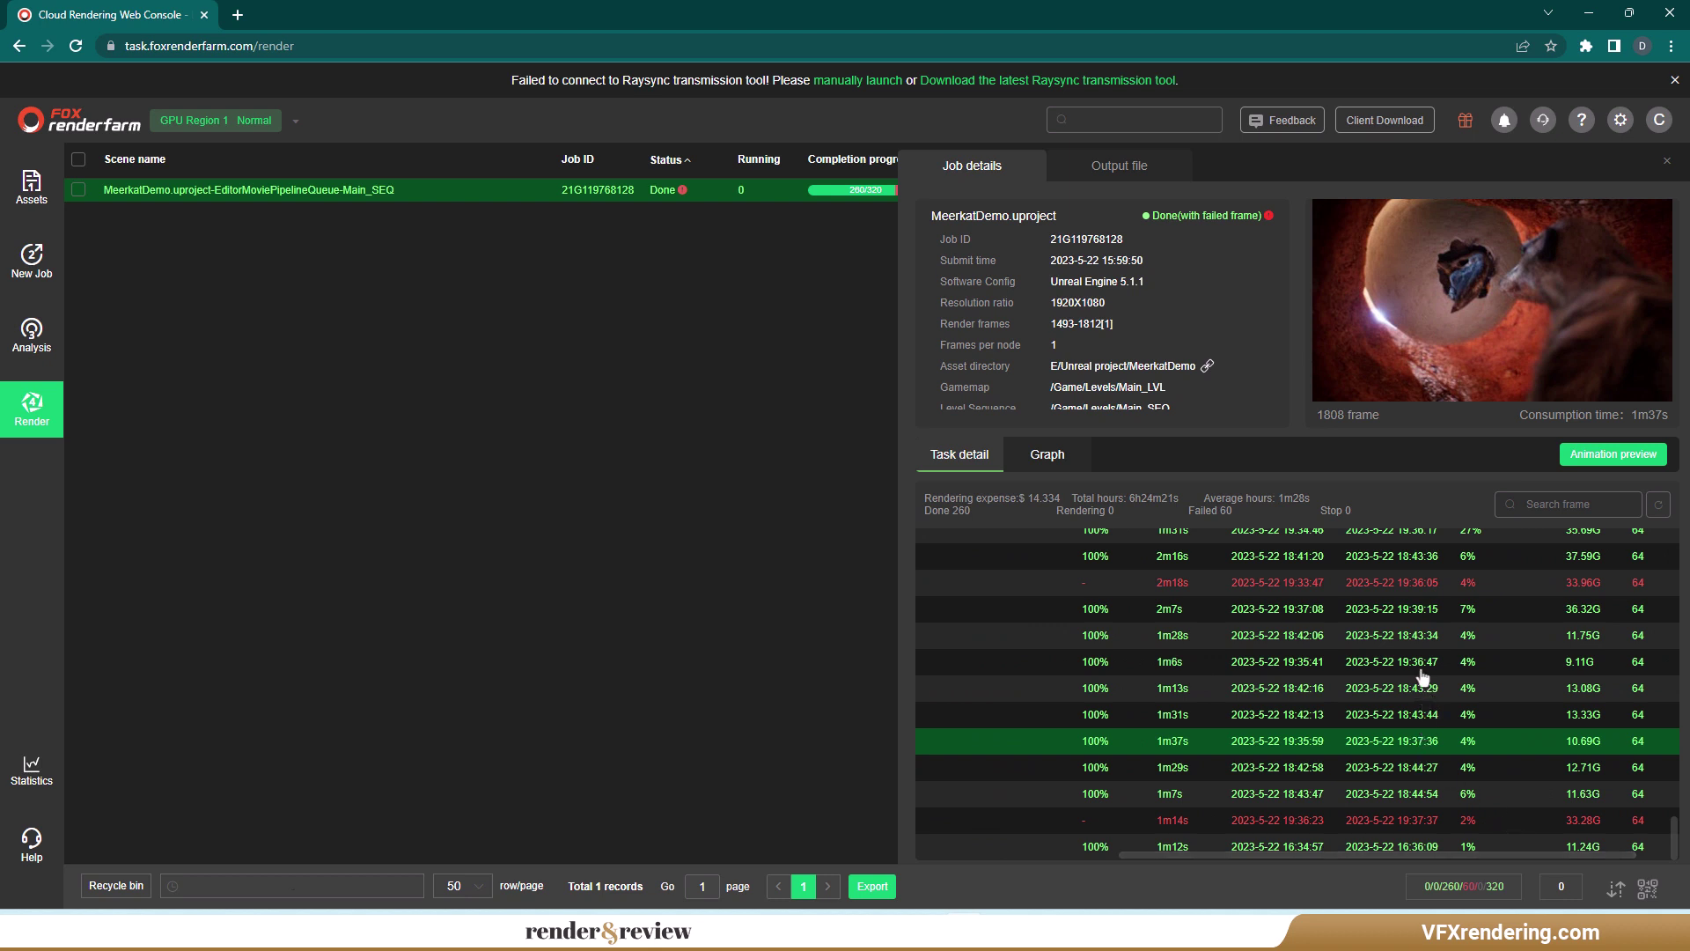
scroll(1422, 722, "up", 2)
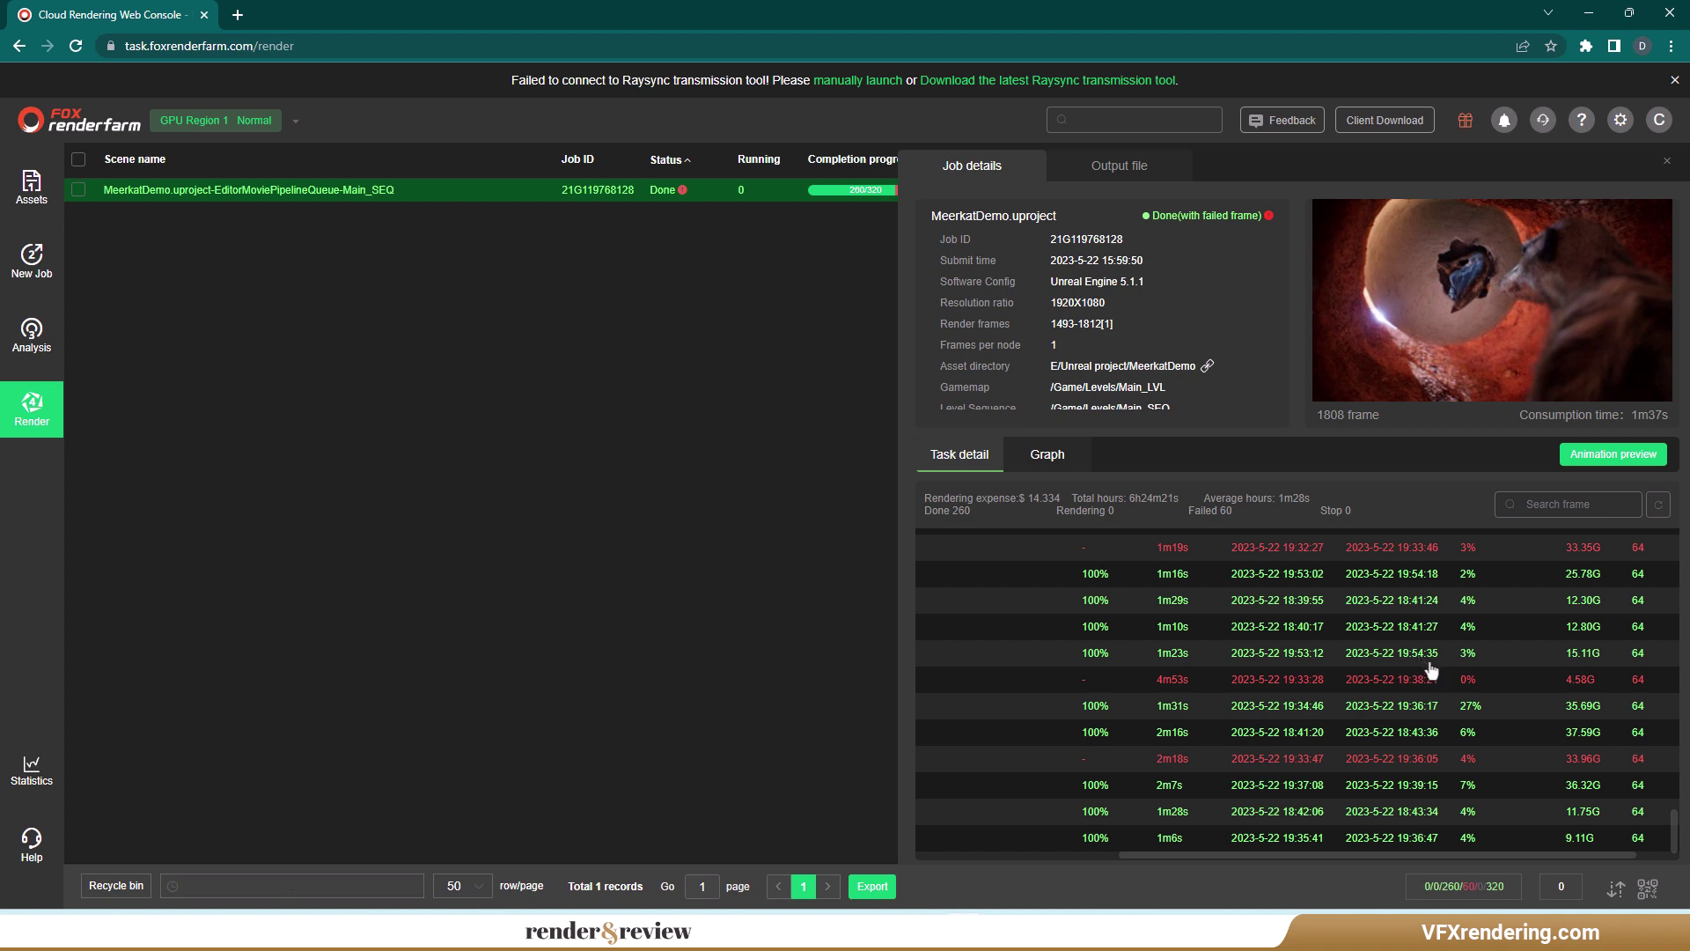
left_click(1431, 667)
scroll(1525, 797, "up", 2)
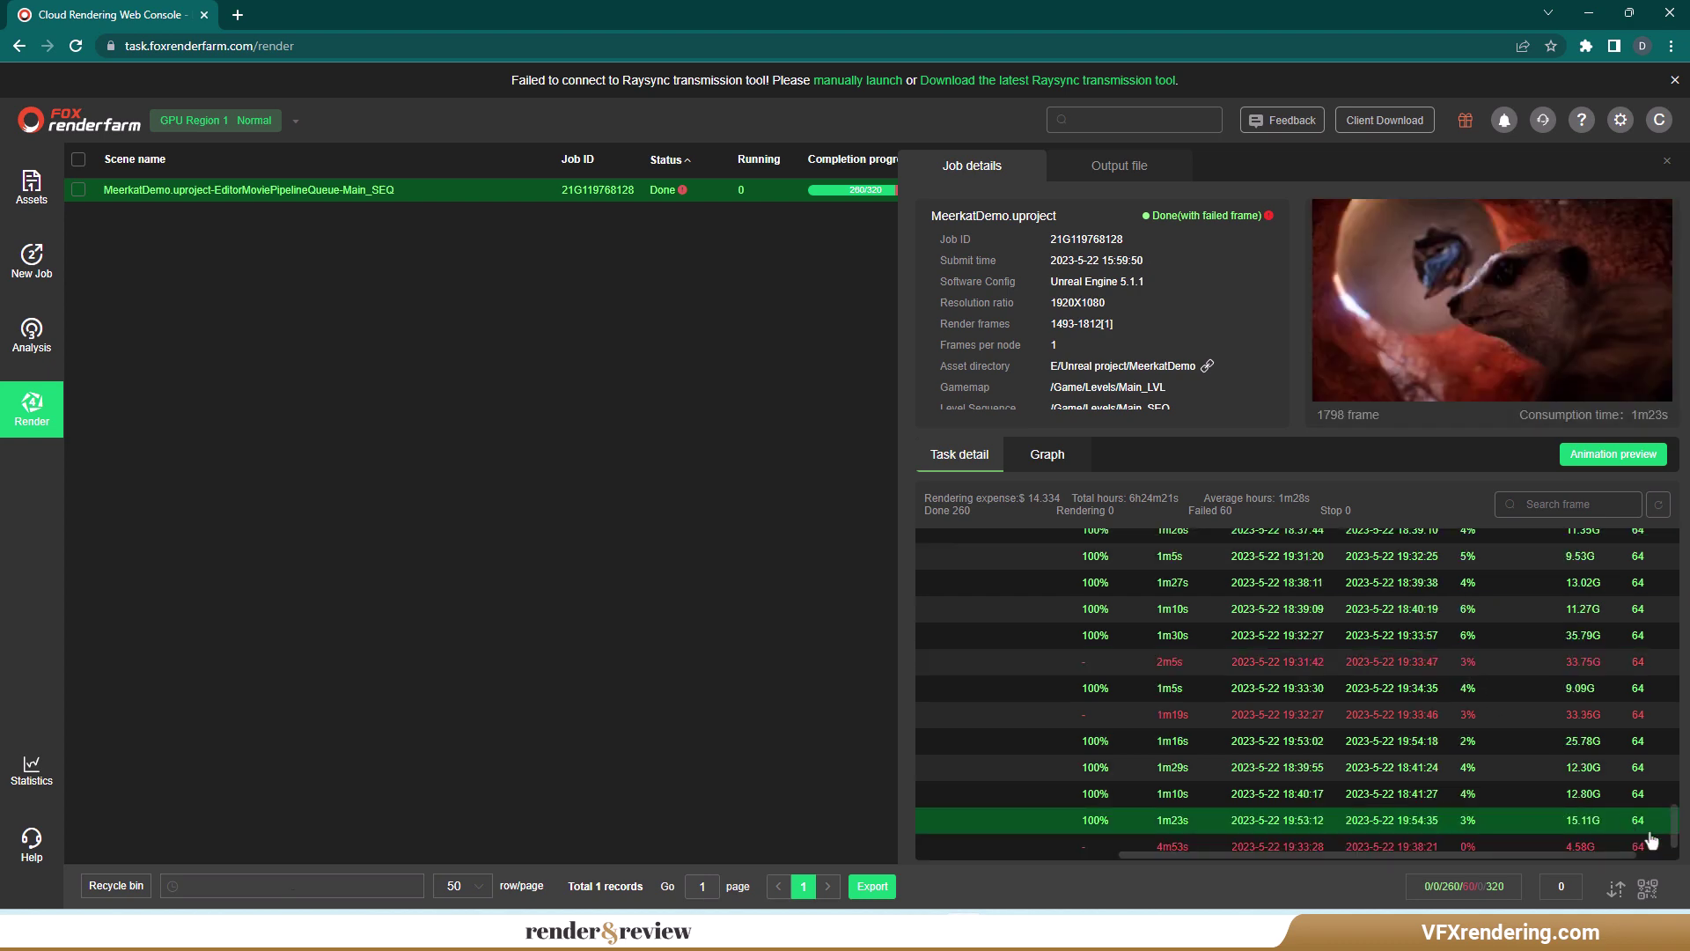
left_click_drag(1677, 826, 1670, 547)
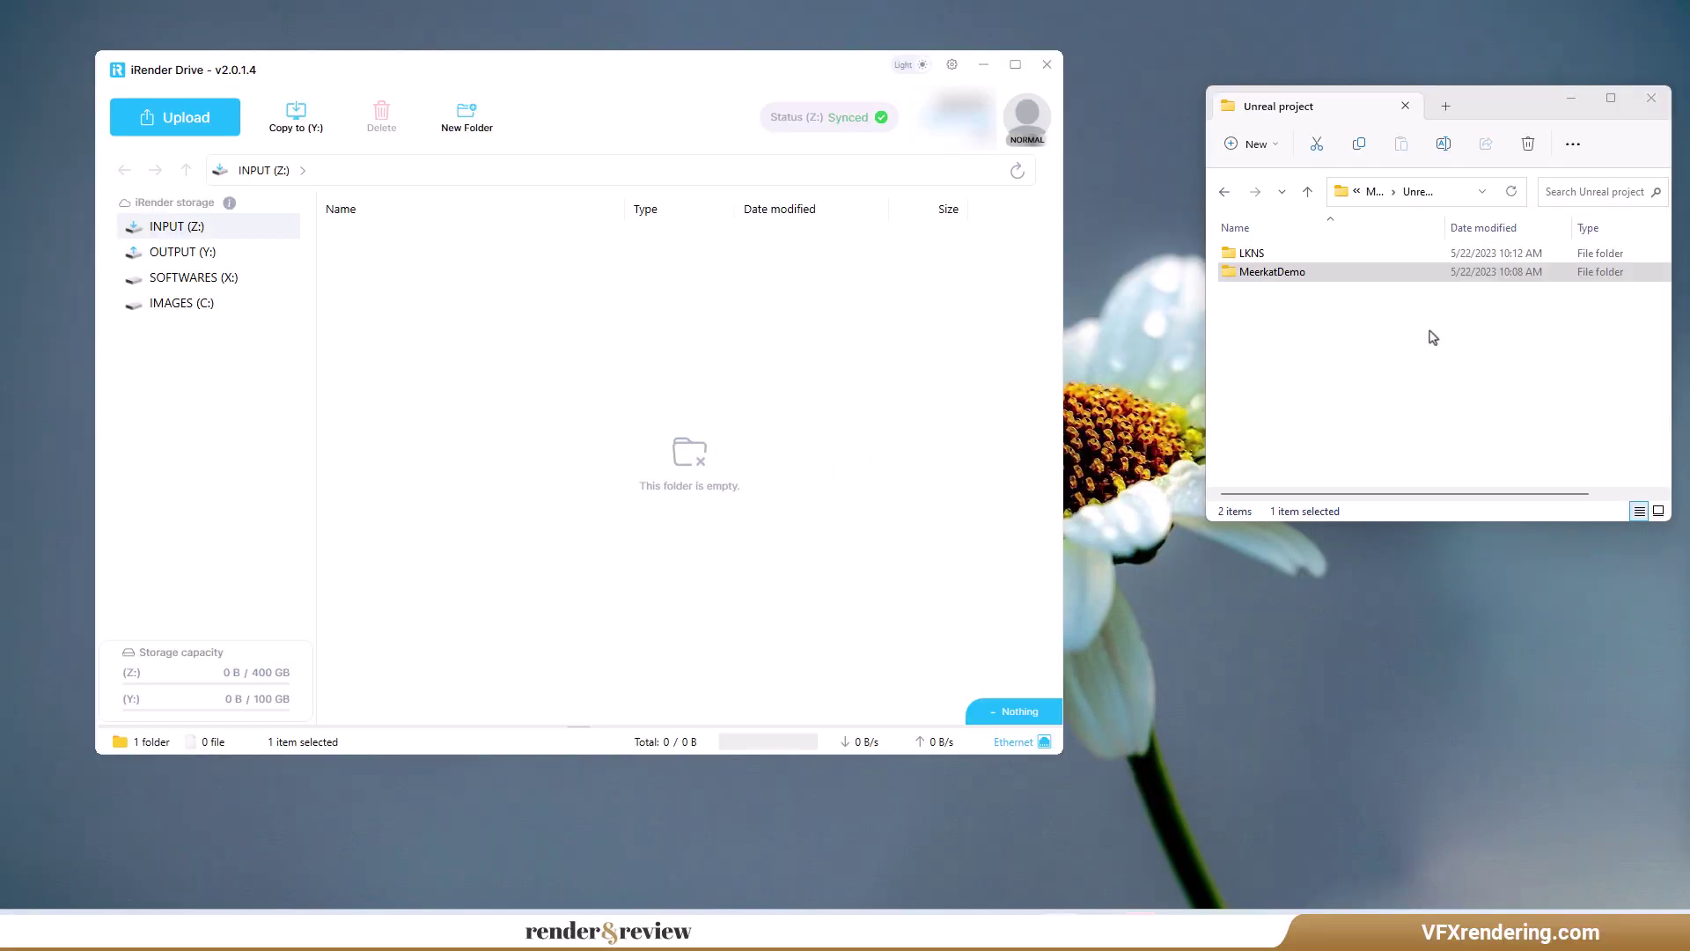
Step: Drag the MeerkatDemo folder from File Explorer into iRender Drive's INPUT (Z:) to upload it
left_click(1311, 274)
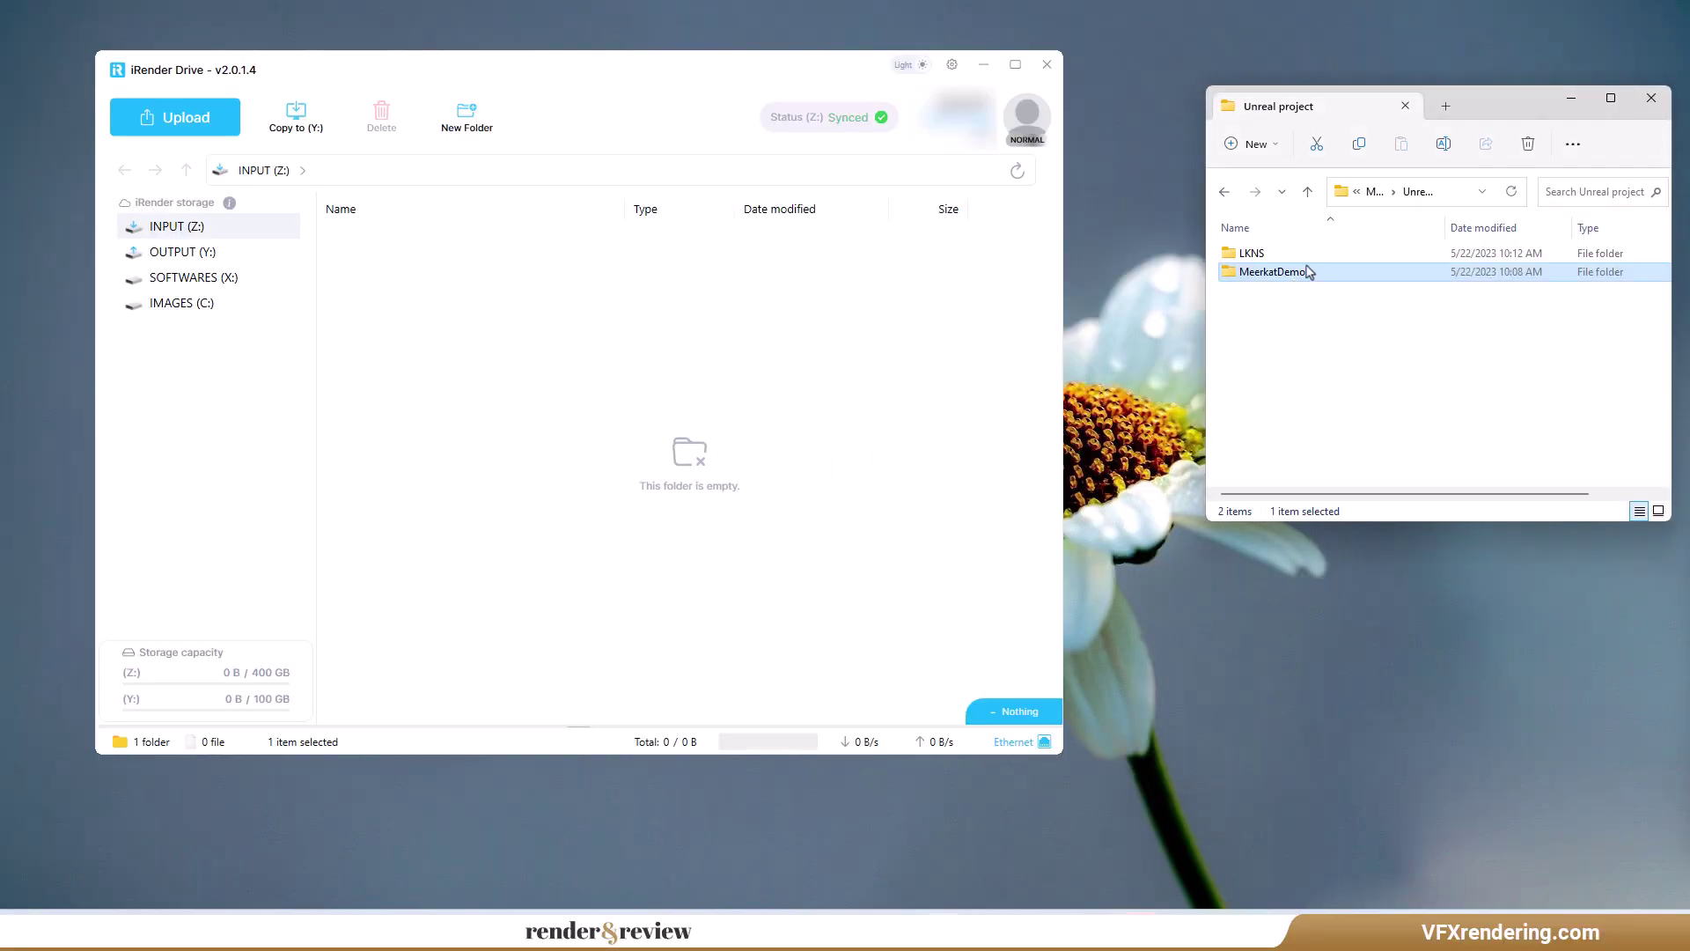
left_click_drag(811, 470, 811, 480)
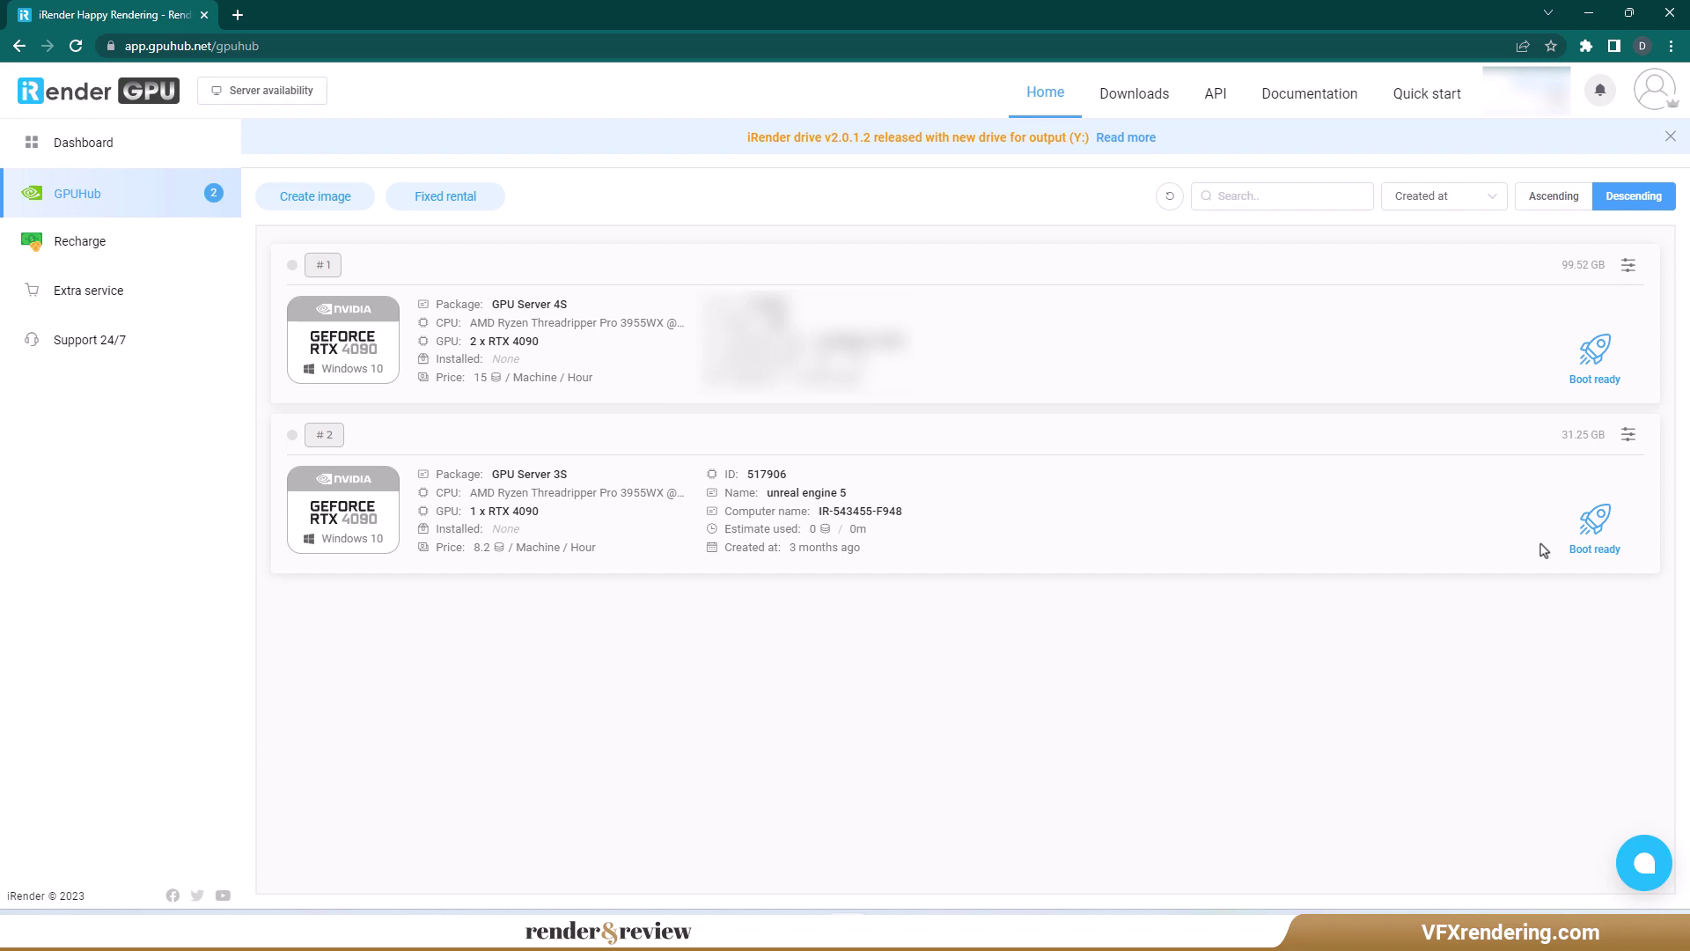
Step: Rent server #2 on a fixed 3-hour rental, keeping the machine running after expiry
left_click(1594, 524)
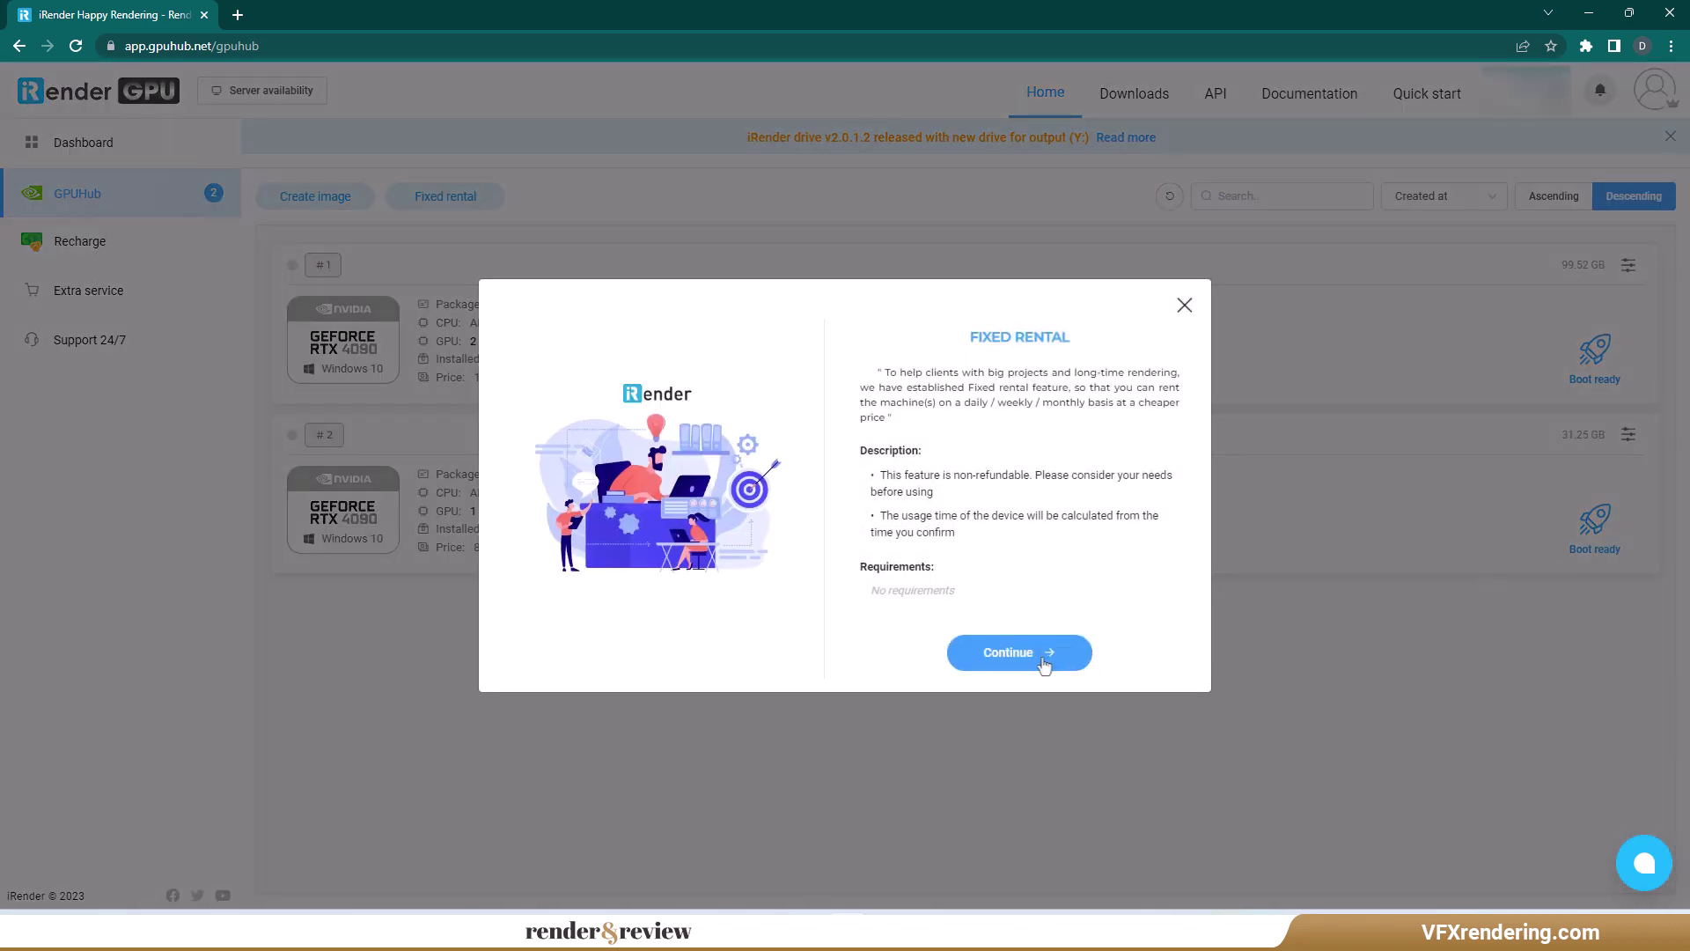
left_click(1021, 653)
left_click(677, 634)
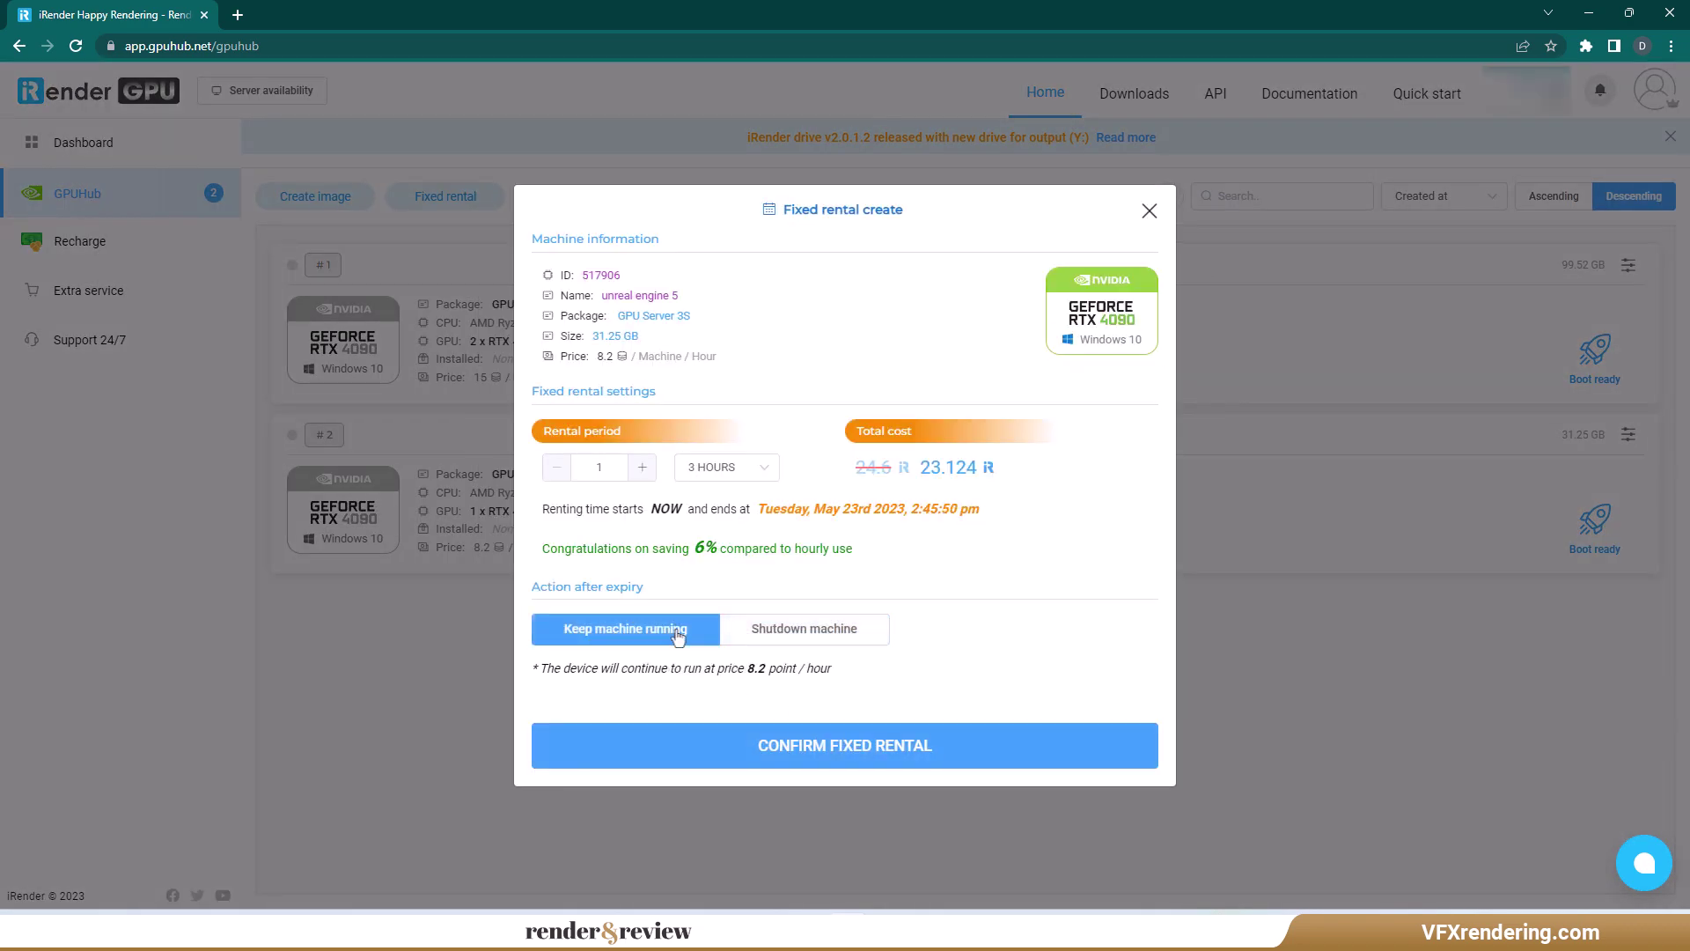
left_click(846, 749)
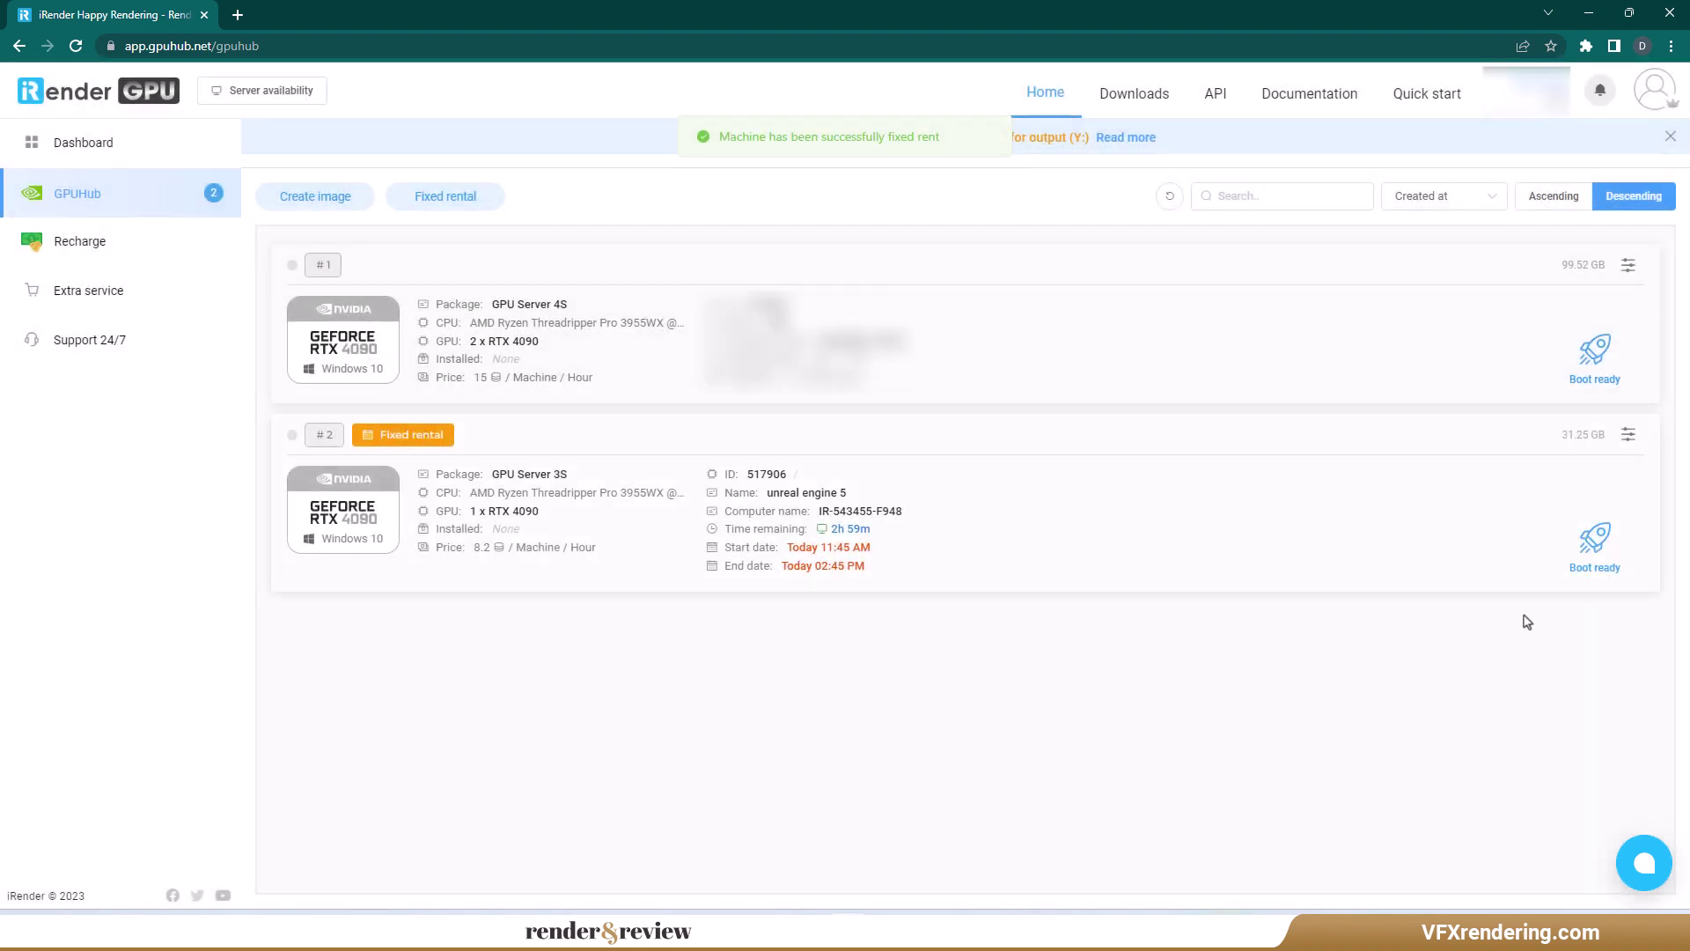
Step: Boot the rented RTX 4090 server and connect to it remotely
left_click(1594, 541)
left_click(955, 671)
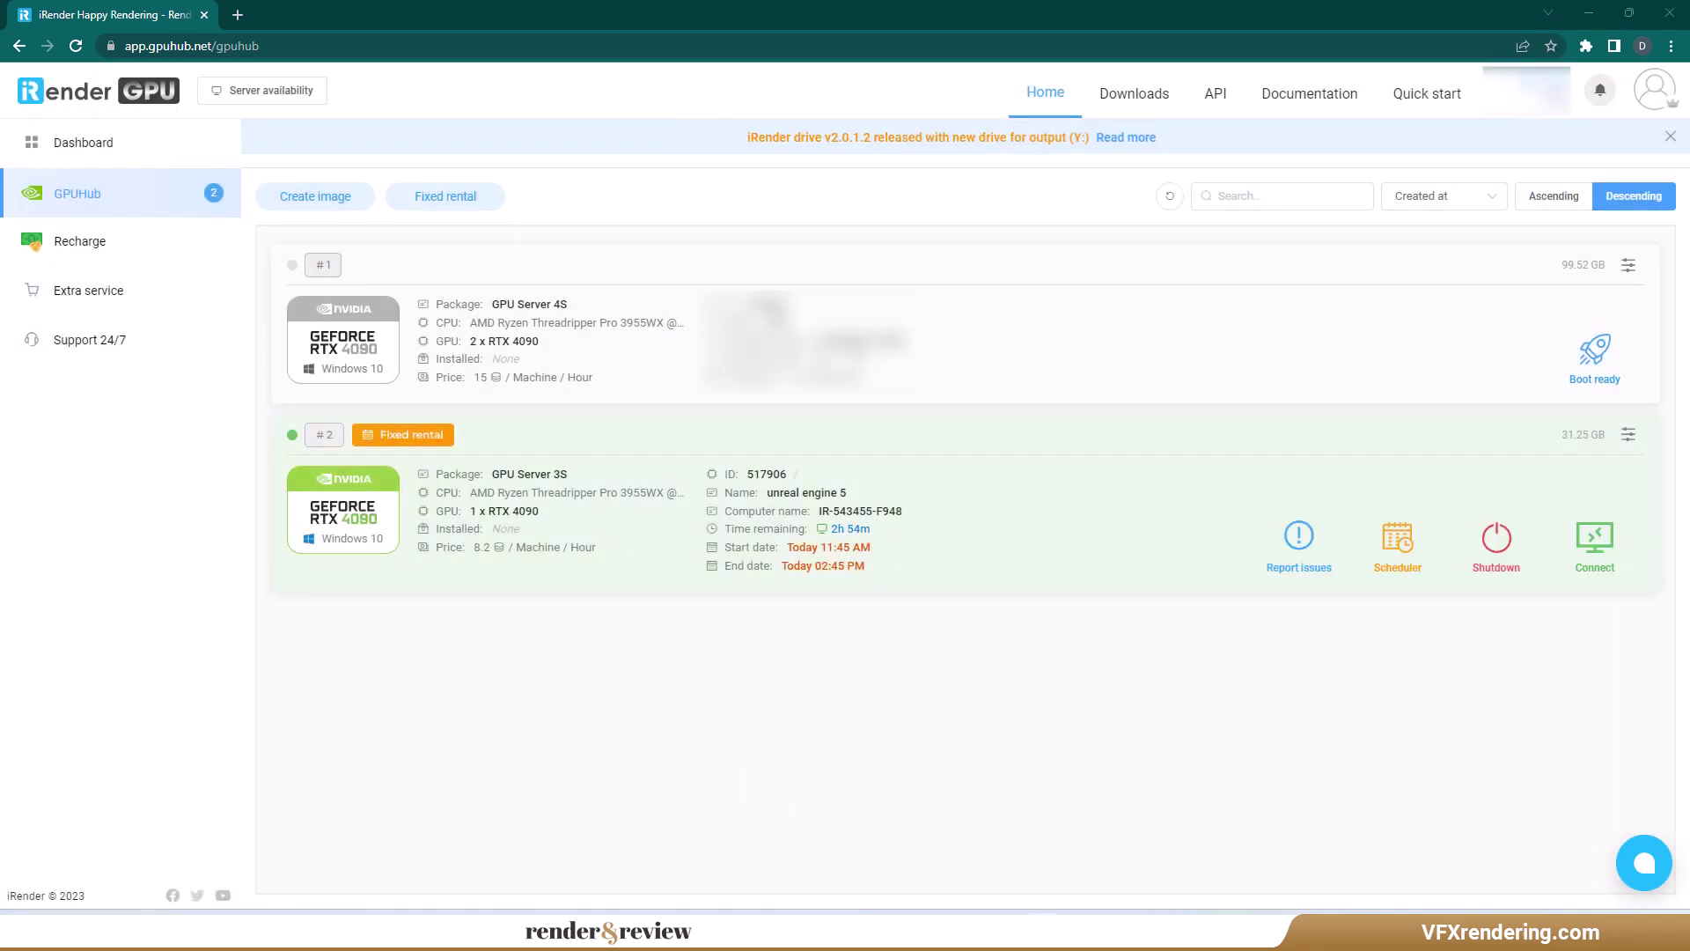
left_click(1594, 539)
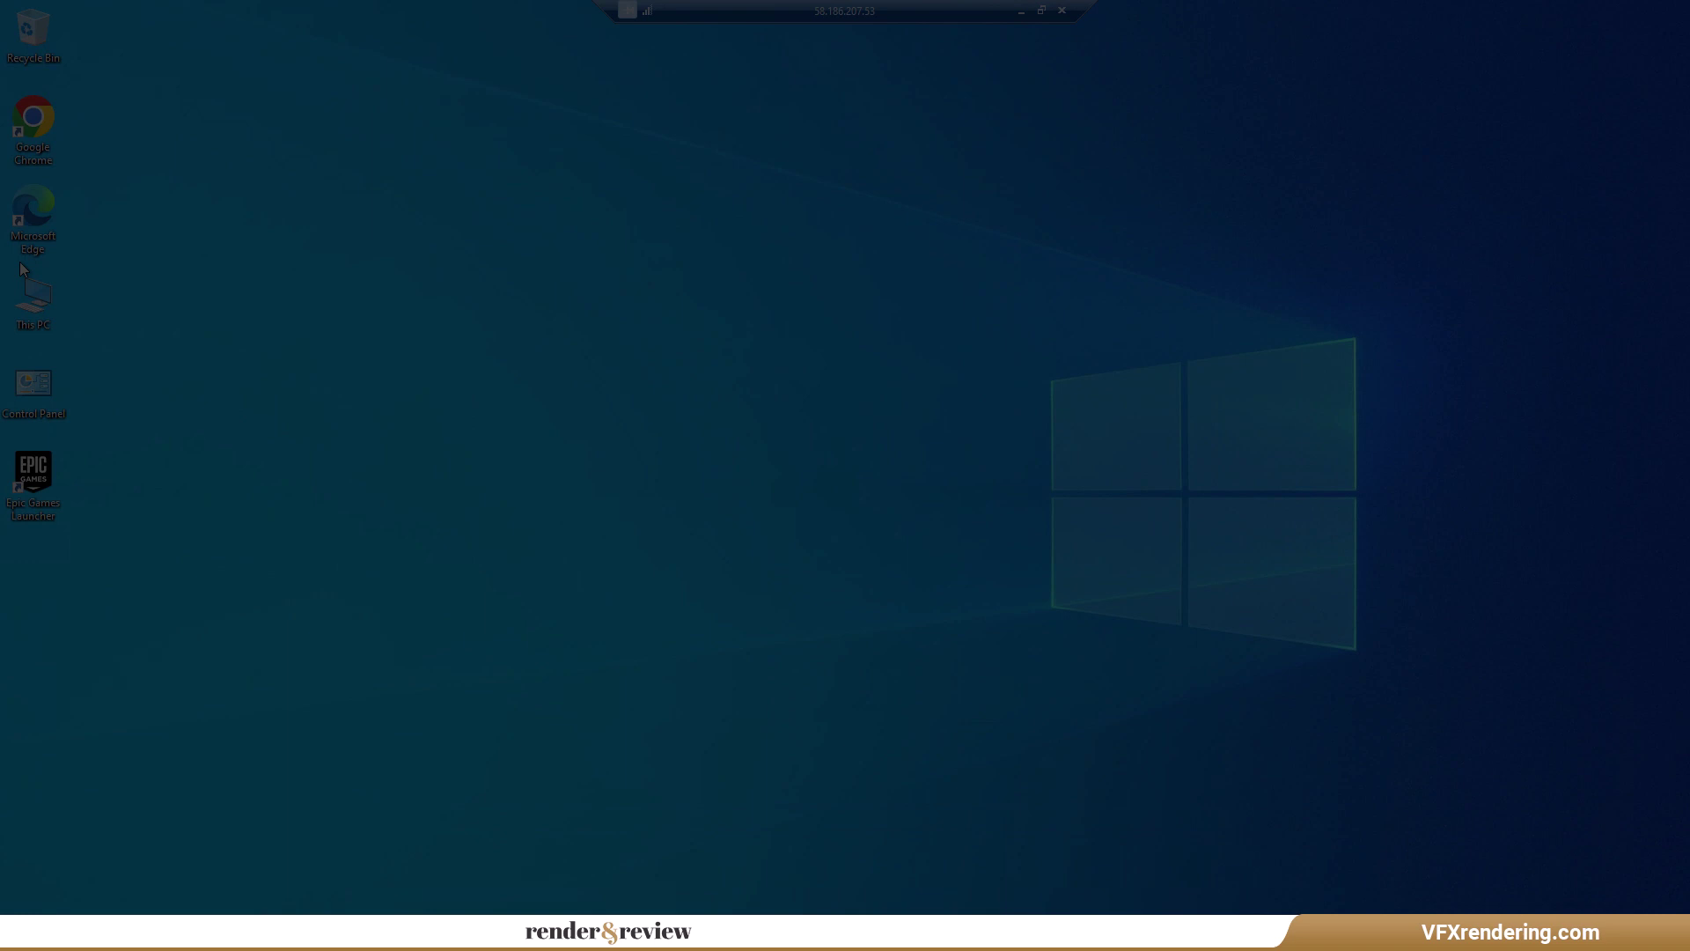
Step: Copy MeerkatDemo from INPUT (Z:) to the remote desktop and allow Unreal Editor through the firewall
double_click(33, 300)
double_click(1045, 573)
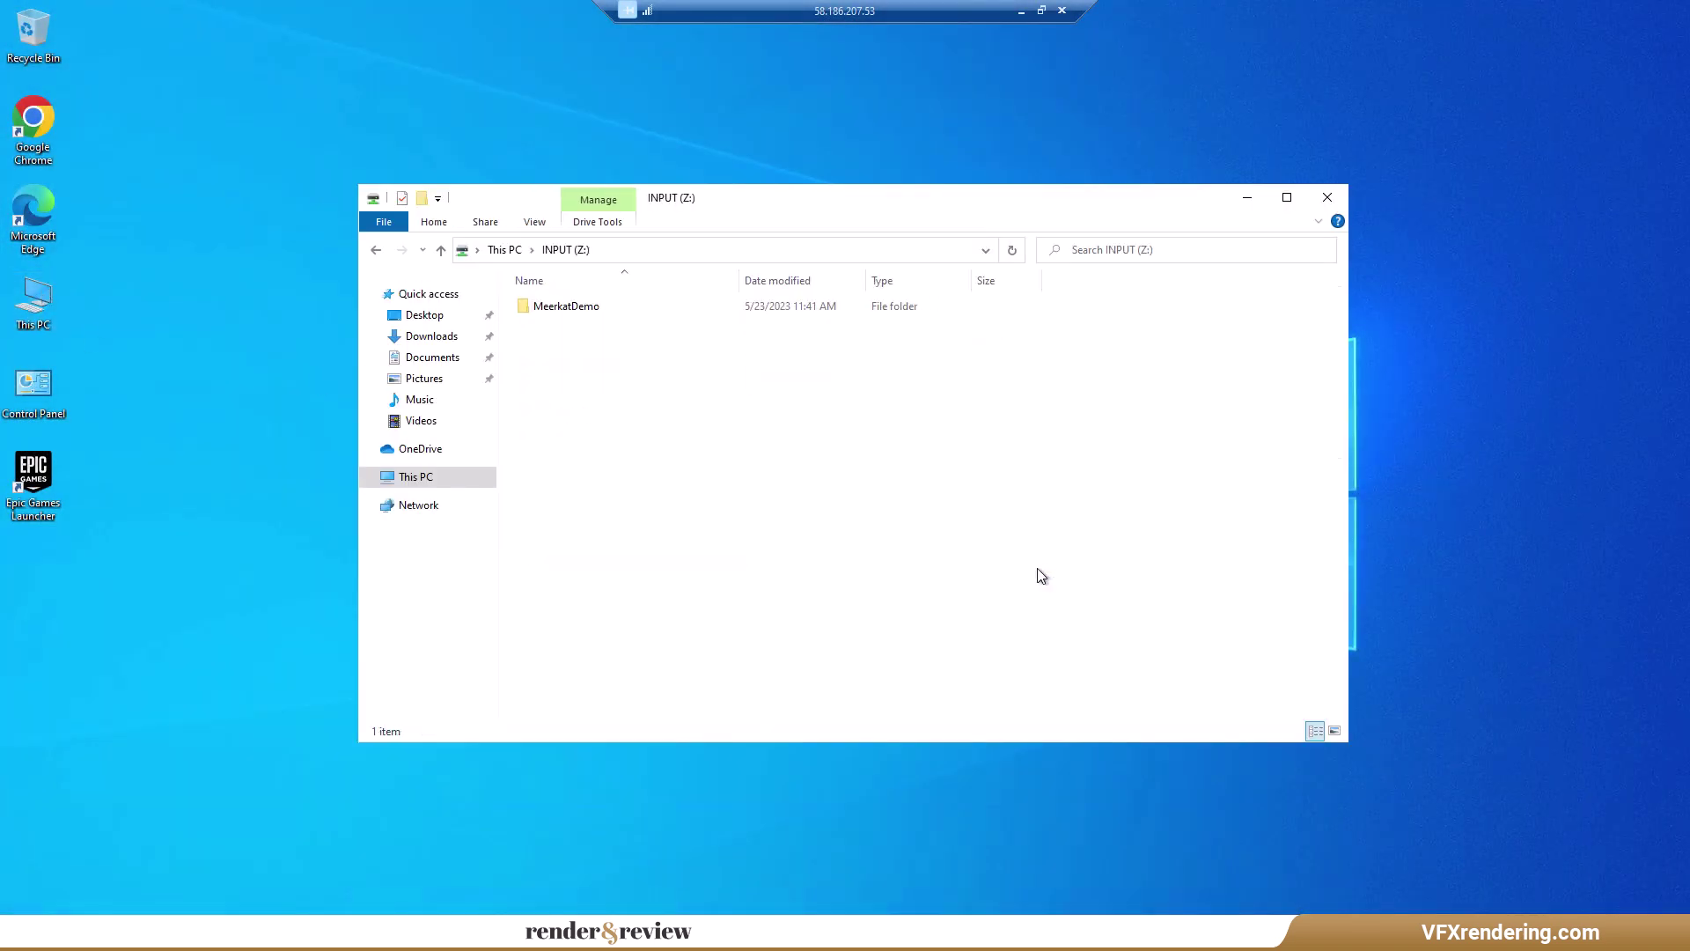
left_click(543, 315)
left_click_drag(546, 311, 220, 590)
left_click(882, 474)
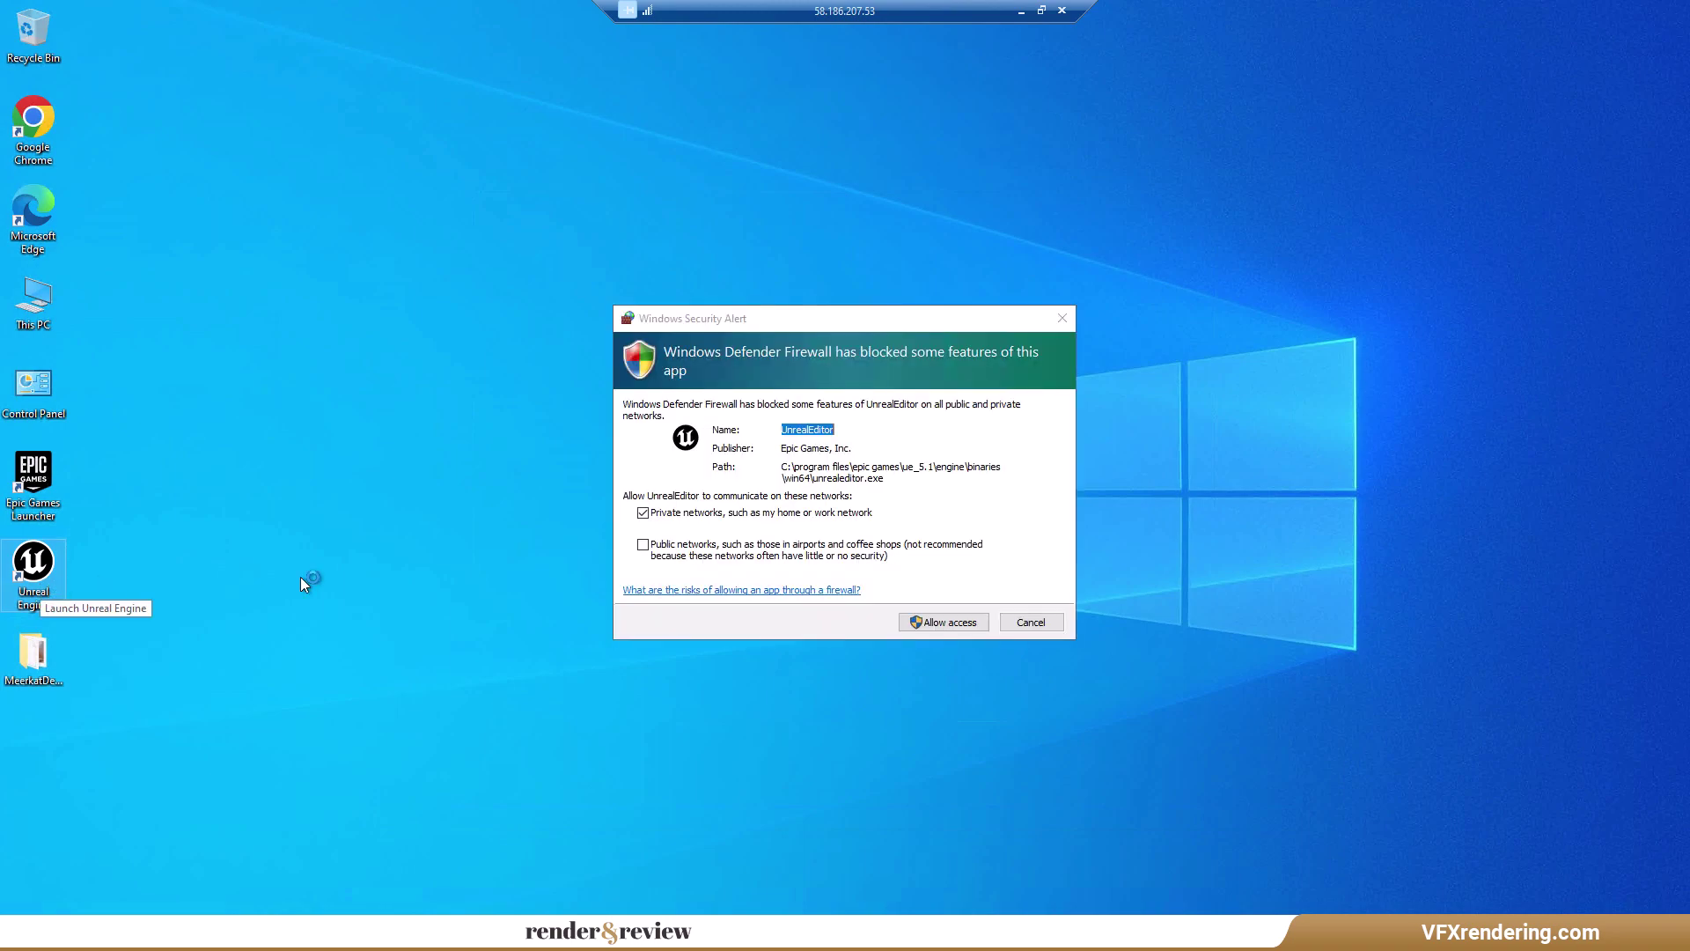
left_click(929, 627)
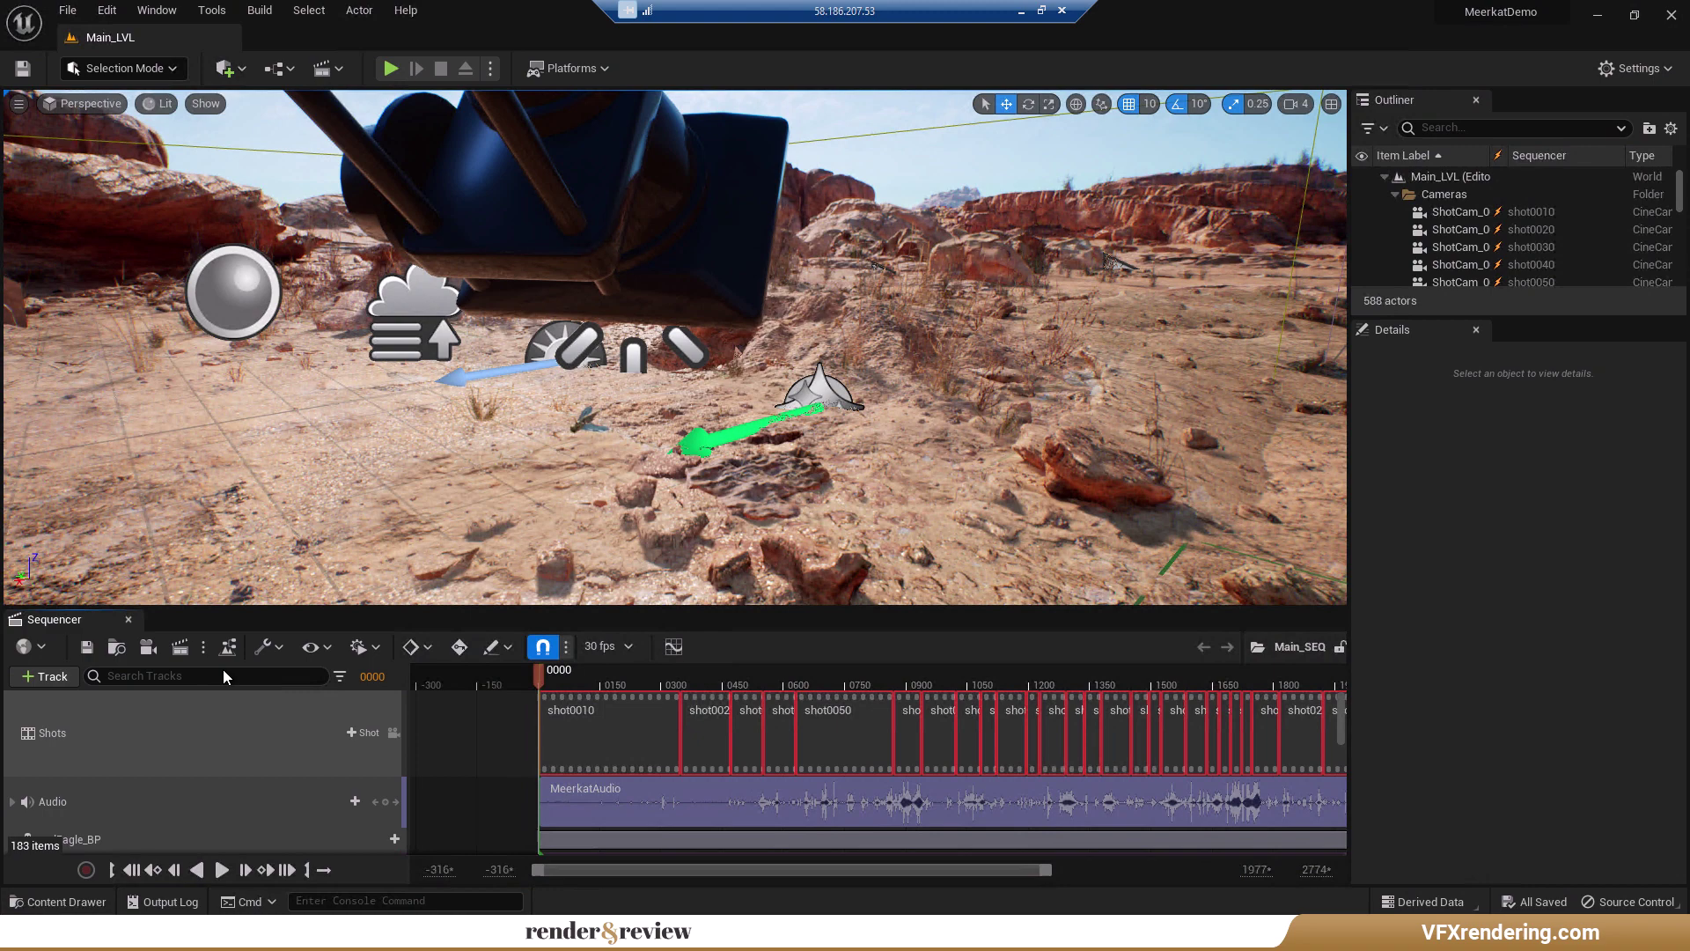
Step: Load the saved EditorMoviePipelineQueue into the Movie Render Queue and accept the Main_SEQ job's 1920×1080 settings
left_click(167, 647)
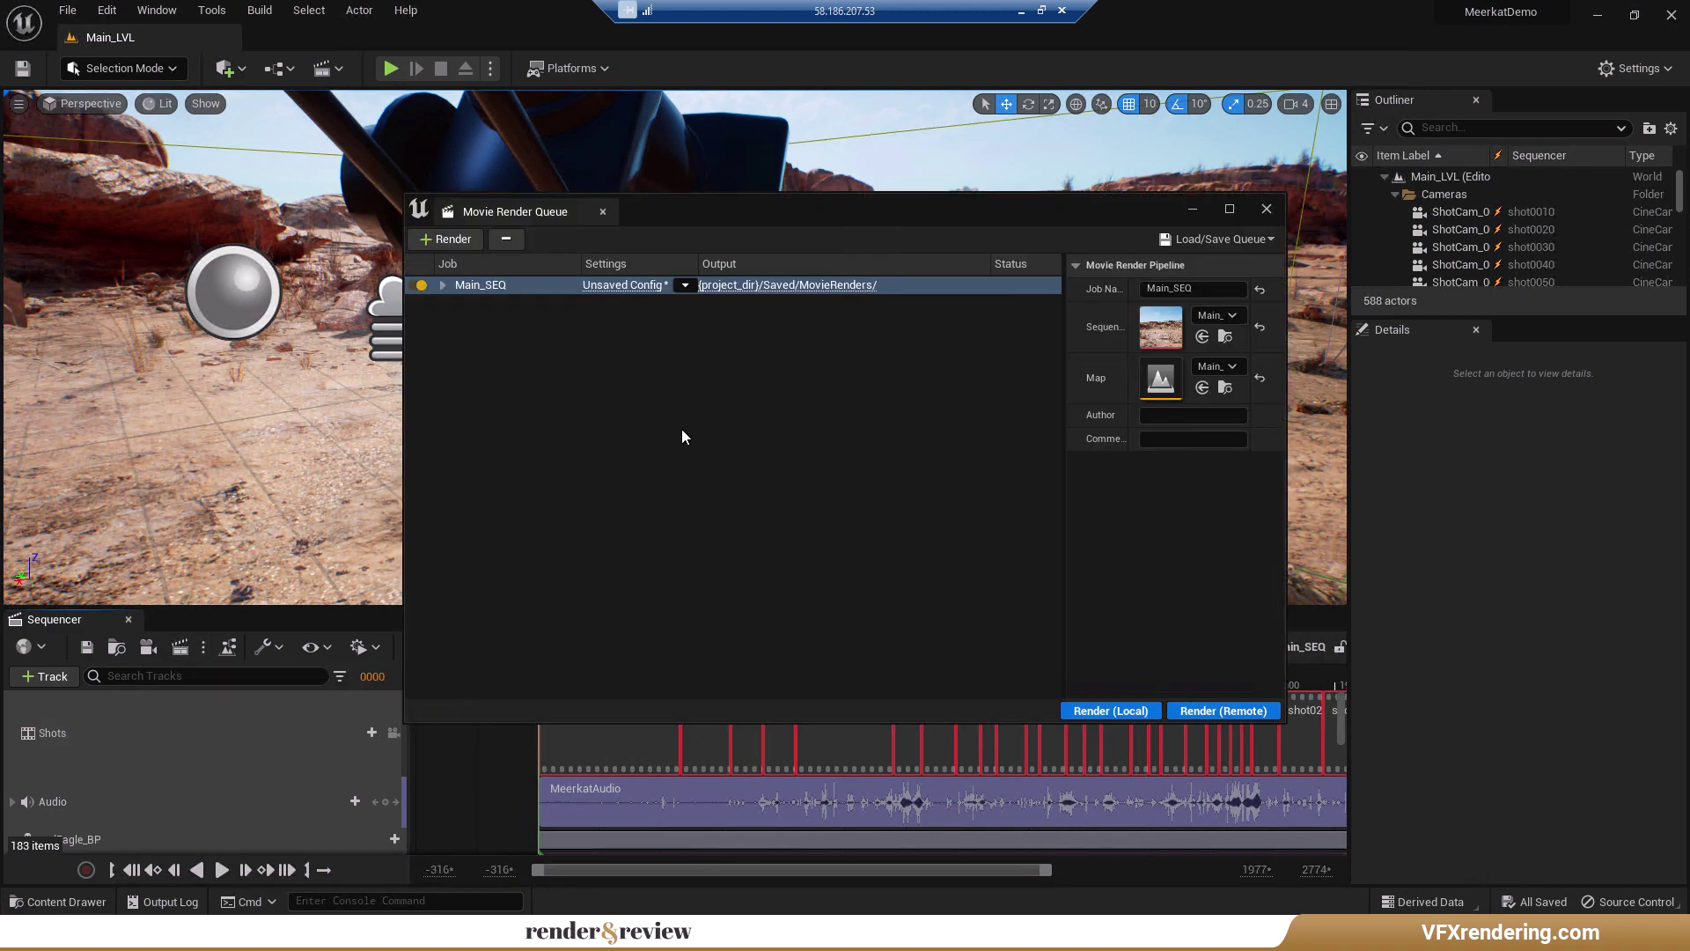
left_click(1228, 239)
mouse_move(1166, 259)
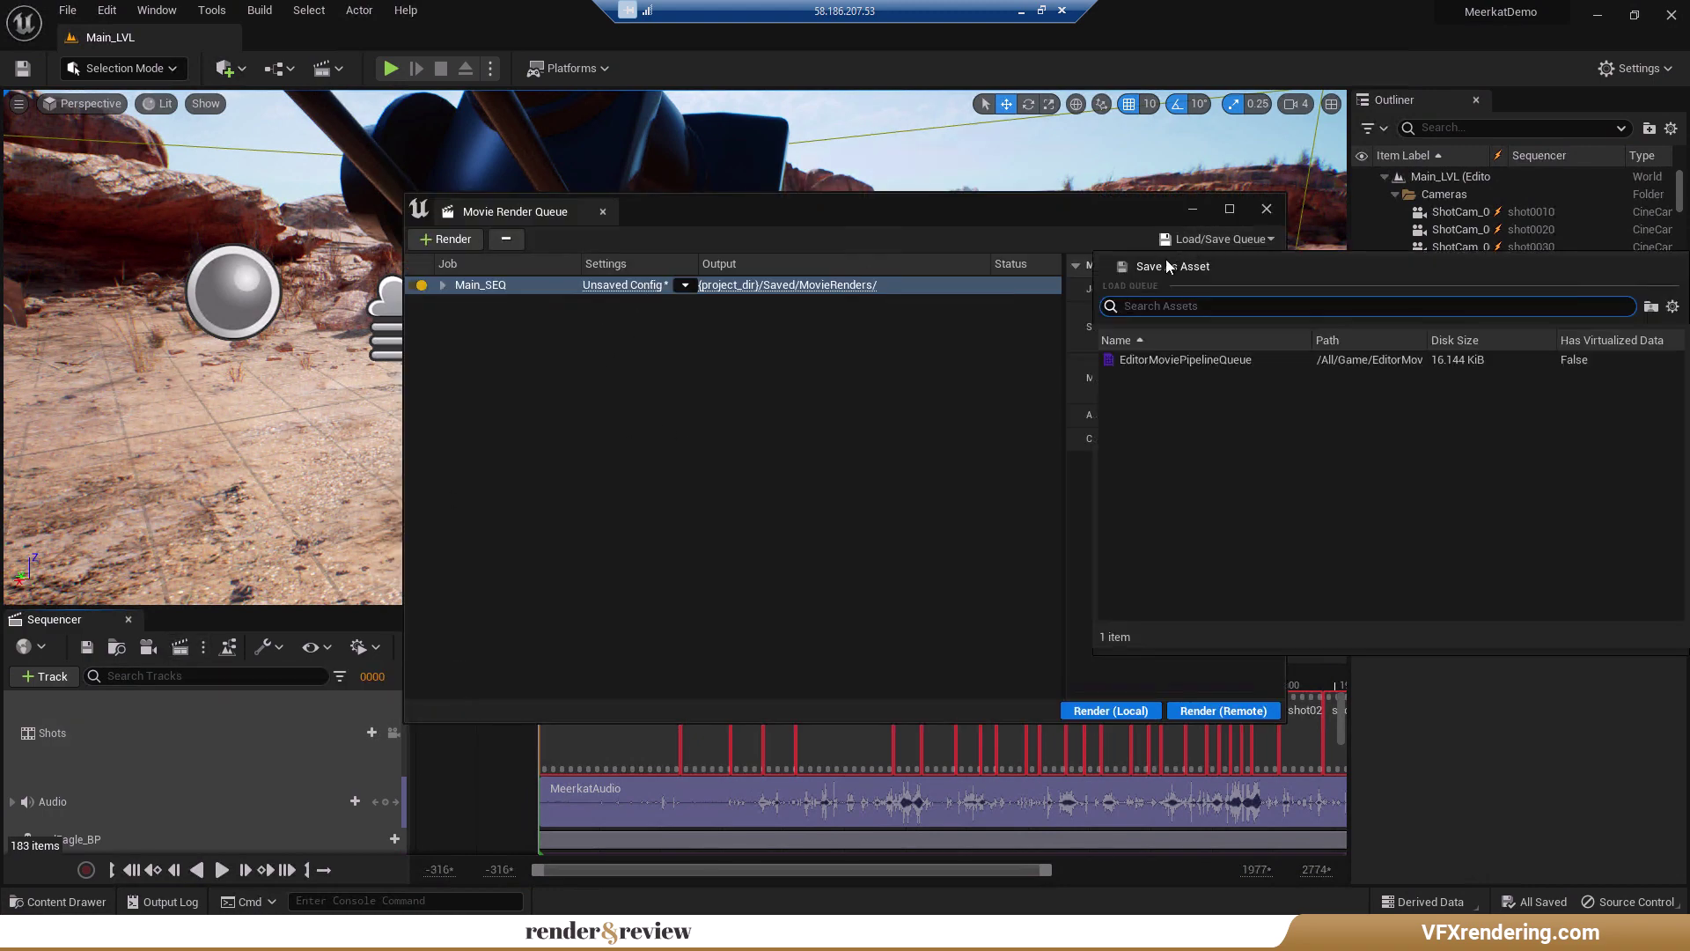
left_click(1157, 366)
left_click(660, 284)
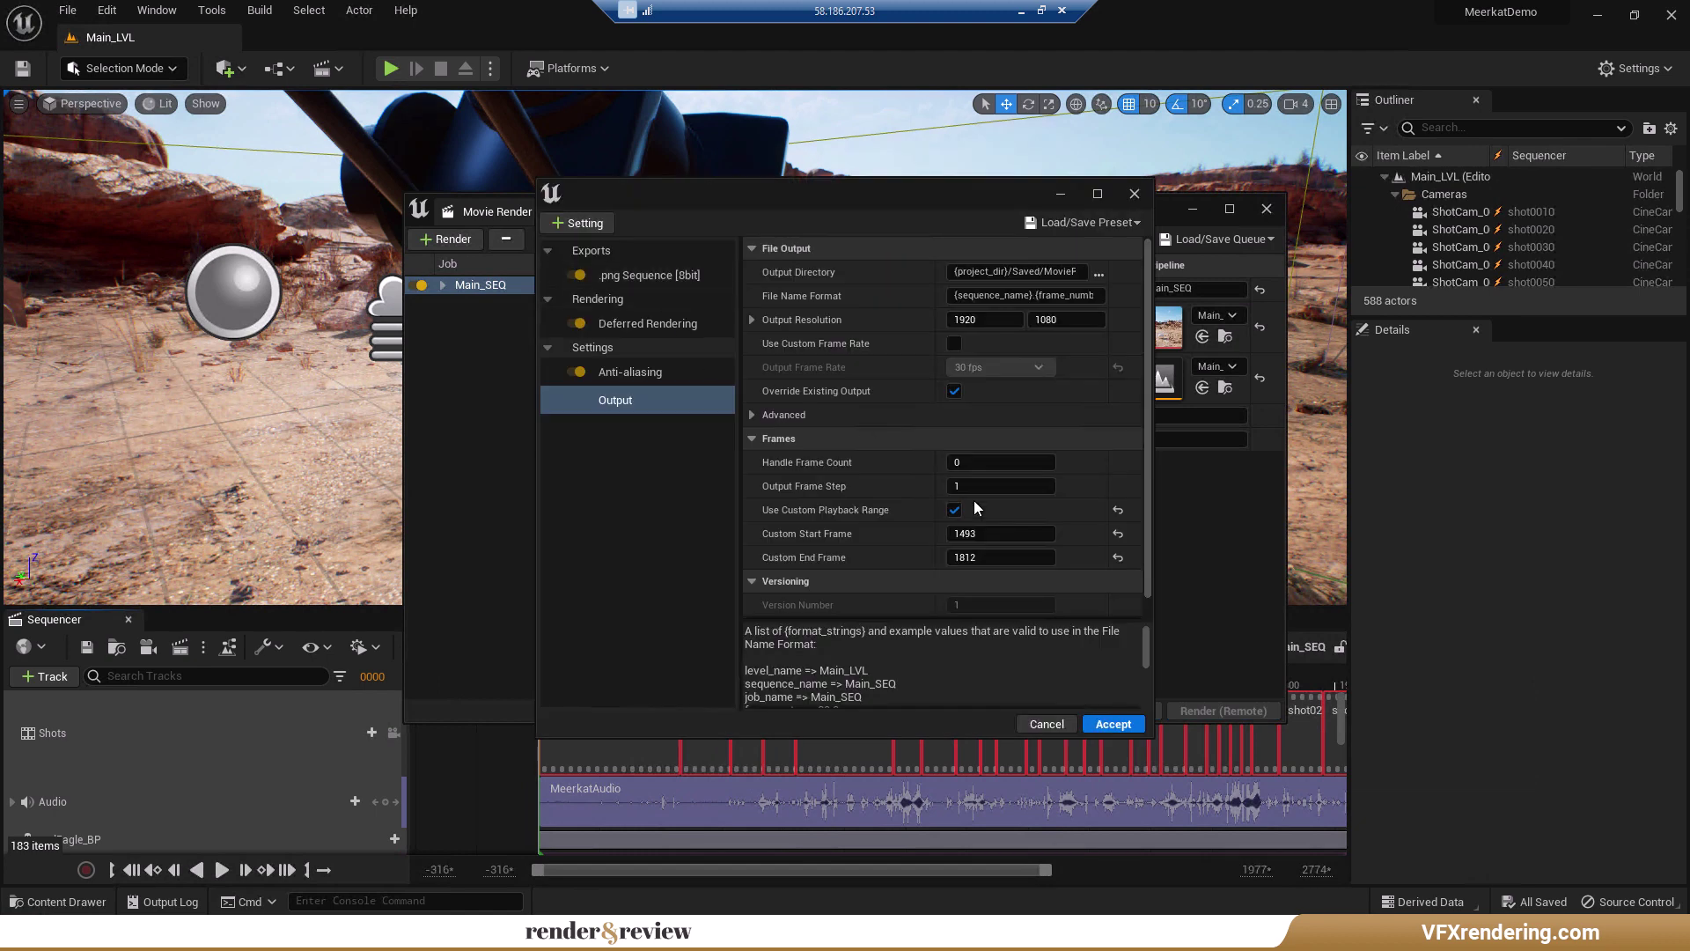
left_click(1116, 723)
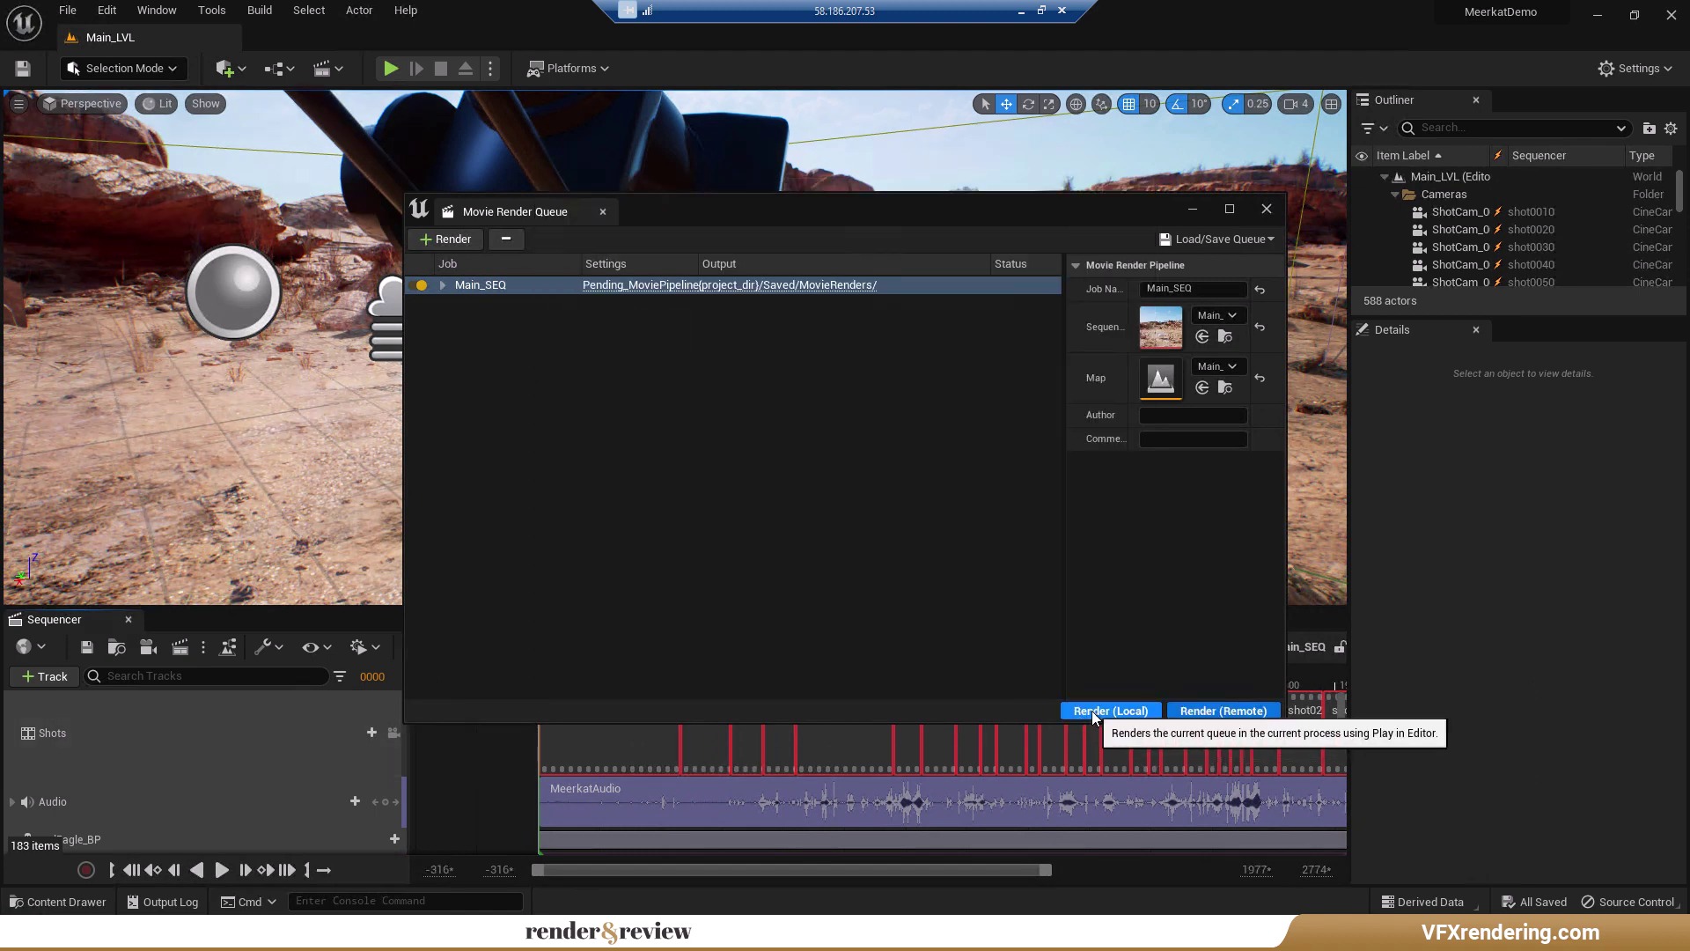
Step: Start a local render of the Main_SEQ queue on this GPU server
left_click(1092, 715)
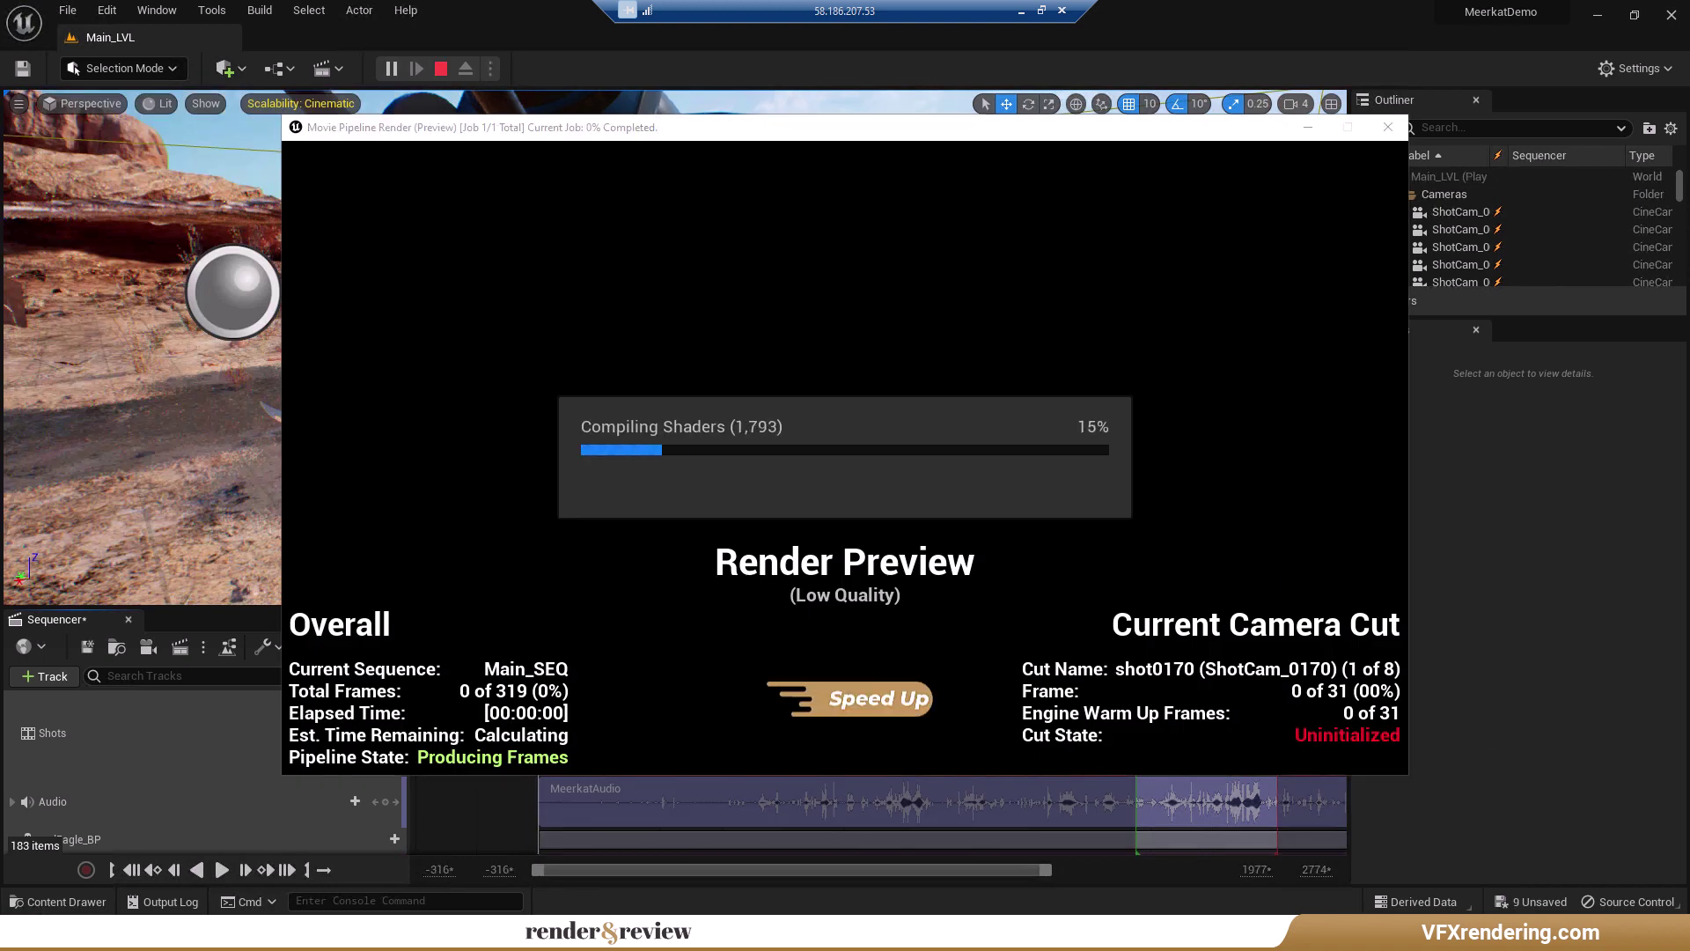